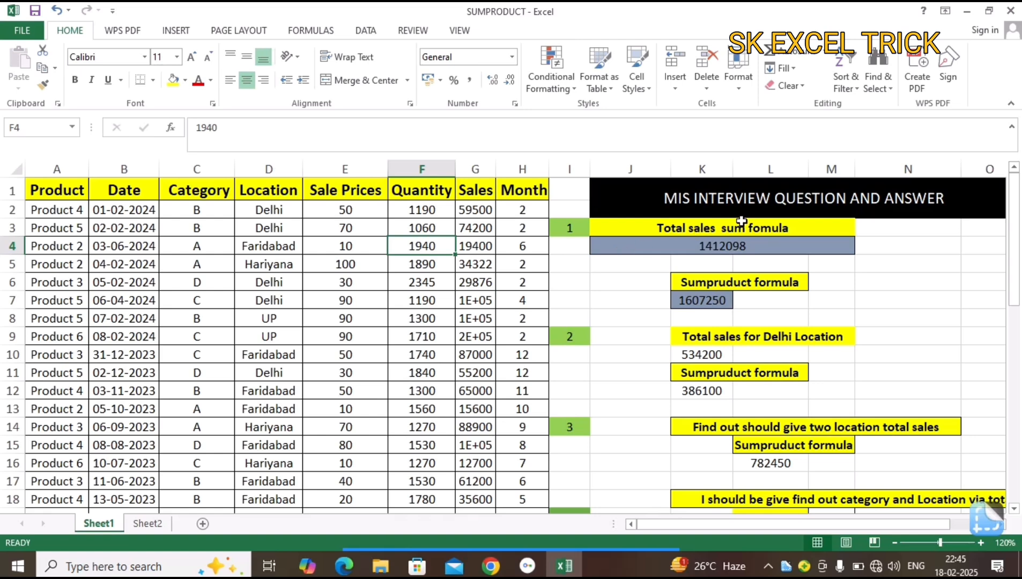
Examine the total sales and Delhi location question headings, and the data table's Location column and other fields.
{"action": "left_click", "coordinate": [725, 229]}
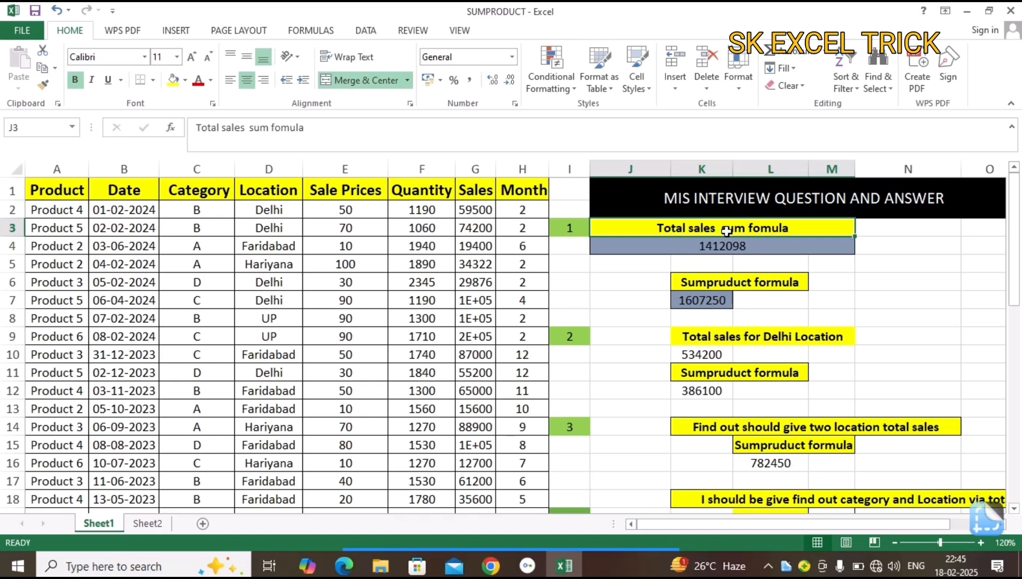
{"action": "left_click", "coordinate": [721, 284]}
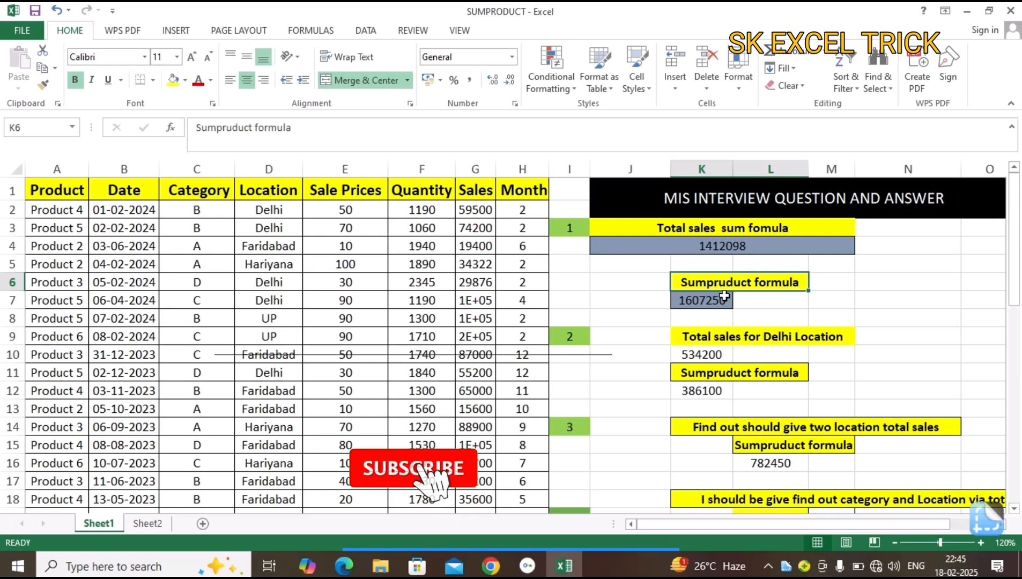
{"action": "left_click", "coordinate": [728, 338]}
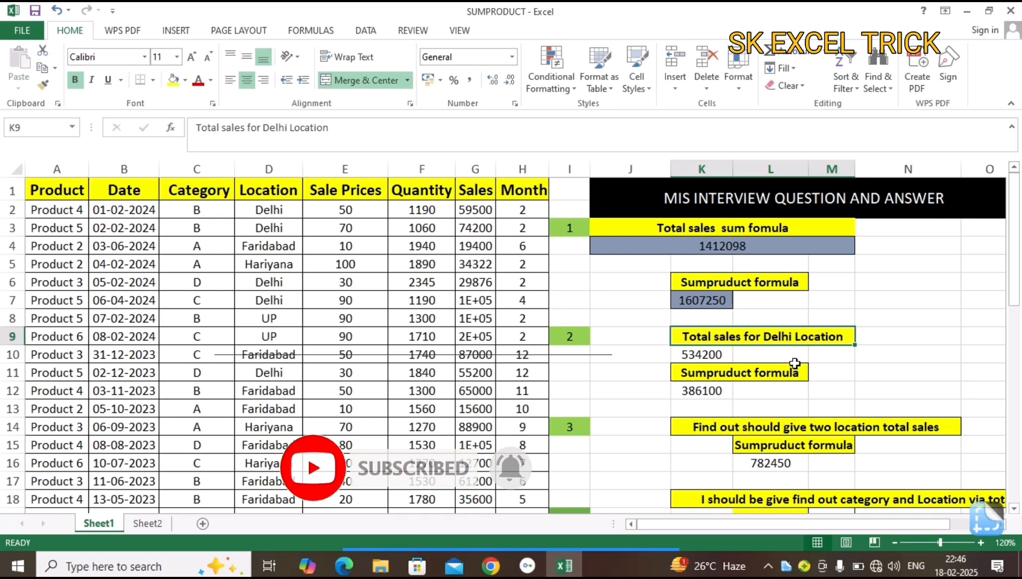
{"action": "left_click_drag", "start_coordinate": [276, 188], "coordinate": [289, 285]}
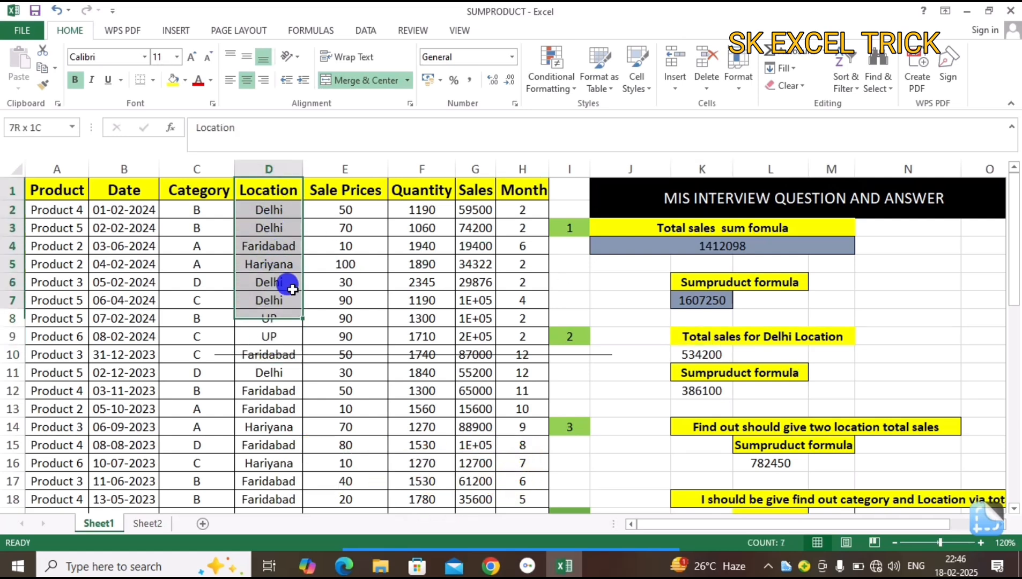
{"action": "left_click", "coordinate": [278, 212]}
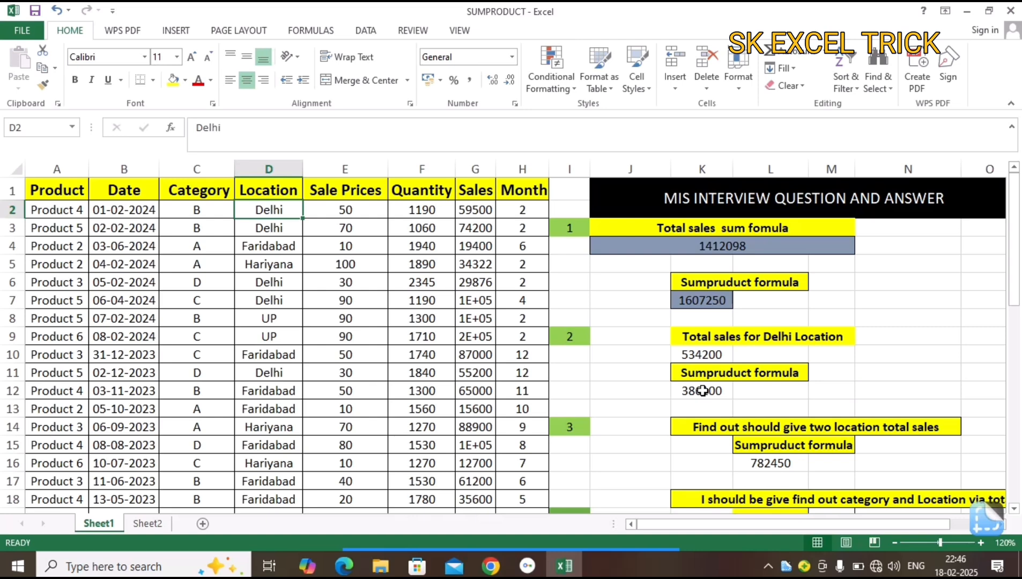
{"action": "left_click", "coordinate": [54, 192]}
{"action": "left_click_drag", "start_coordinate": [54, 192], "coordinate": [501, 349]}
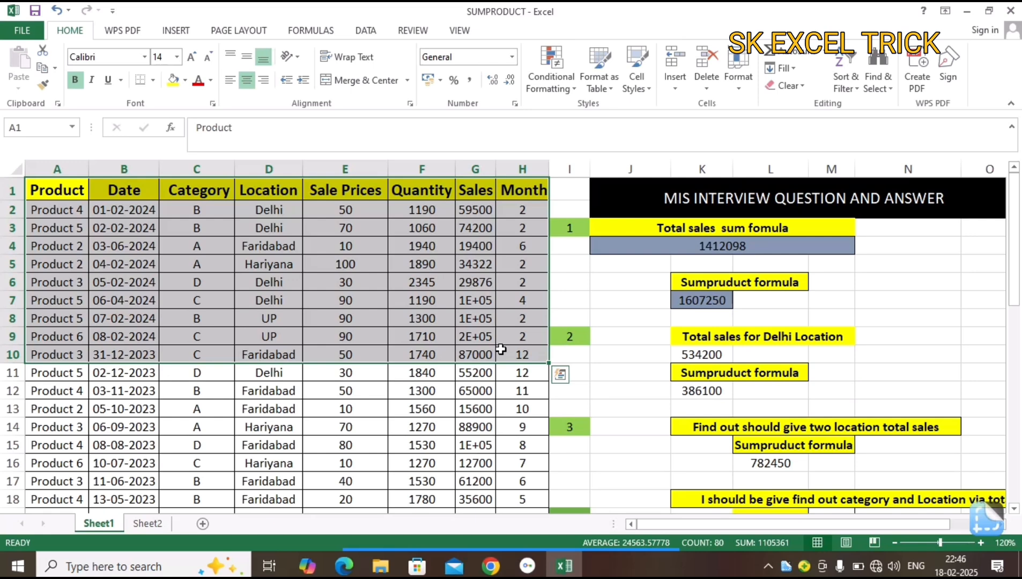
Examine the two-location total sales question and the category and location question with its criteria cells M19 and M20.
{"action": "left_click", "coordinate": [727, 423]}
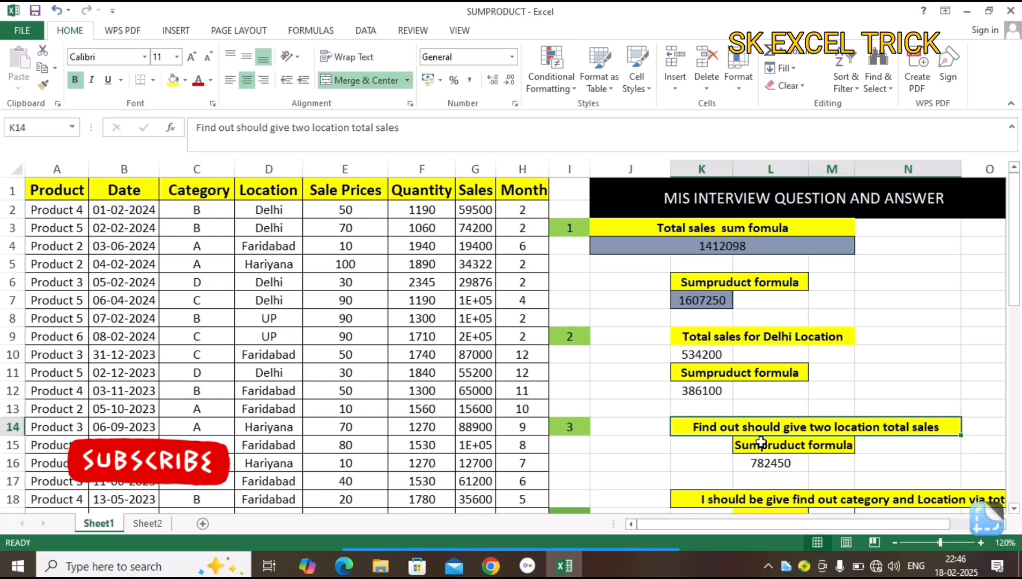
{"action": "left_click_drag", "start_coordinate": [1012, 272], "coordinate": [1018, 317]}
{"action": "left_click", "coordinate": [800, 429]}
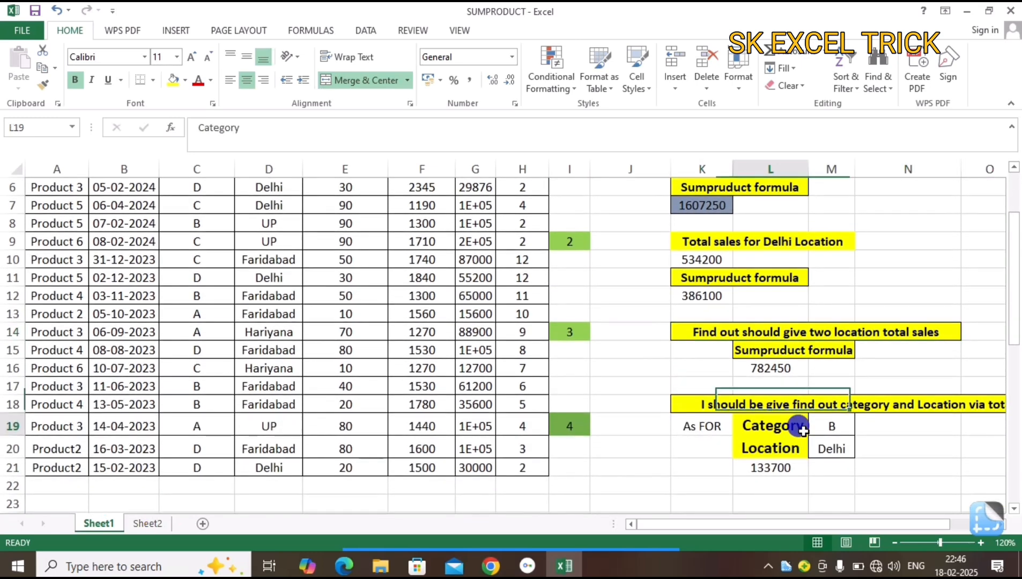
{"action": "left_click", "coordinate": [799, 448]}
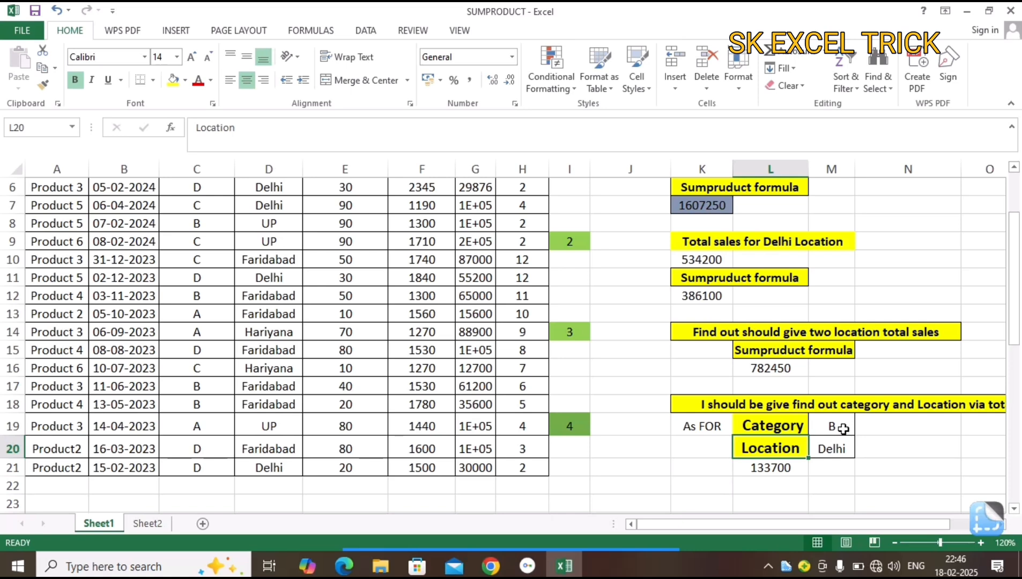
{"action": "left_click", "coordinate": [841, 427]}
{"action": "left_click", "coordinate": [828, 456]}
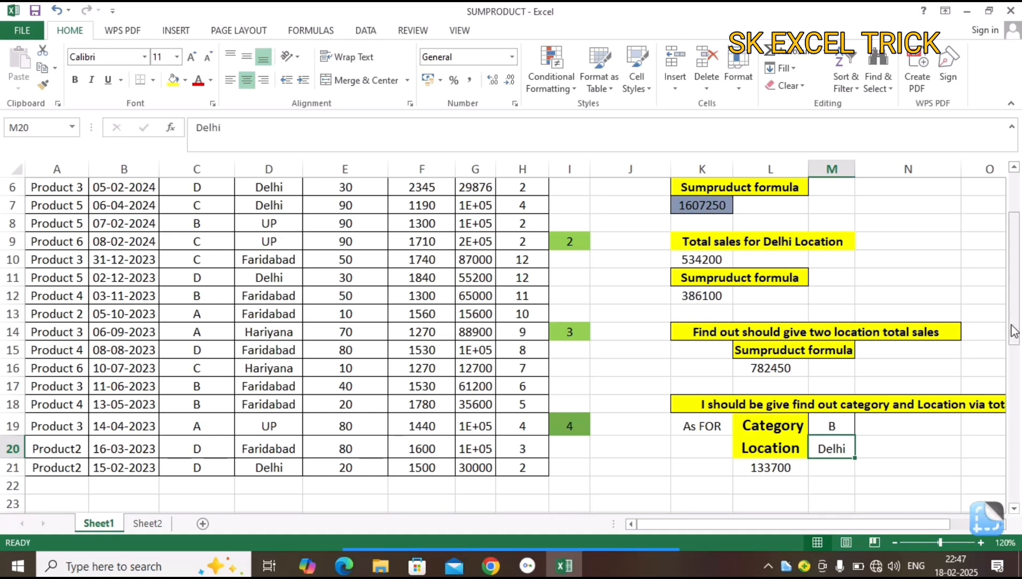
Clear the total sales cell J4 and re-enter it as =SUM(G2:G21) to total the Sales column.
{"action": "left_click_drag", "start_coordinate": [1013, 331], "coordinate": [1006, 246]}
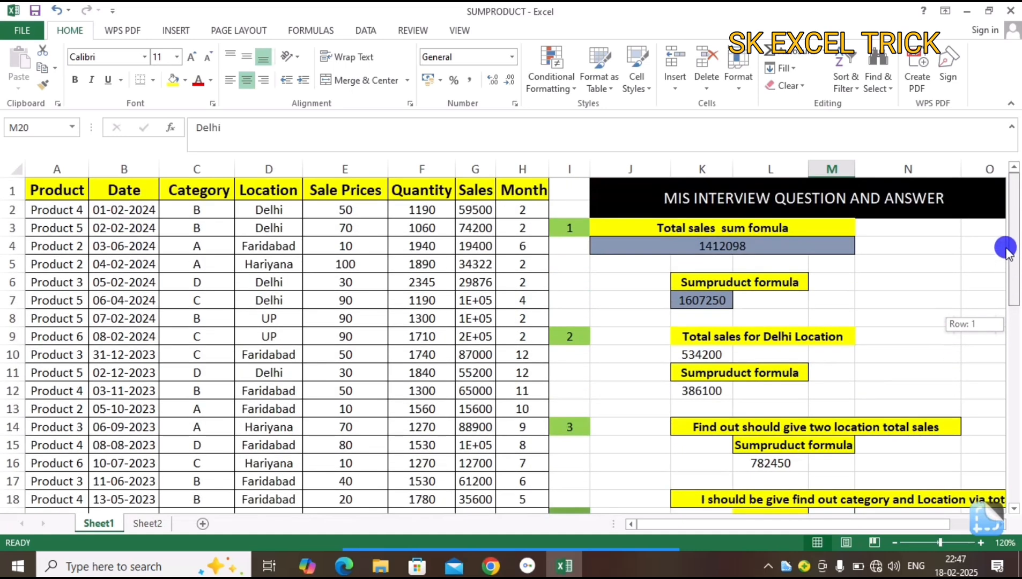
{"action": "left_click", "coordinate": [722, 245]}
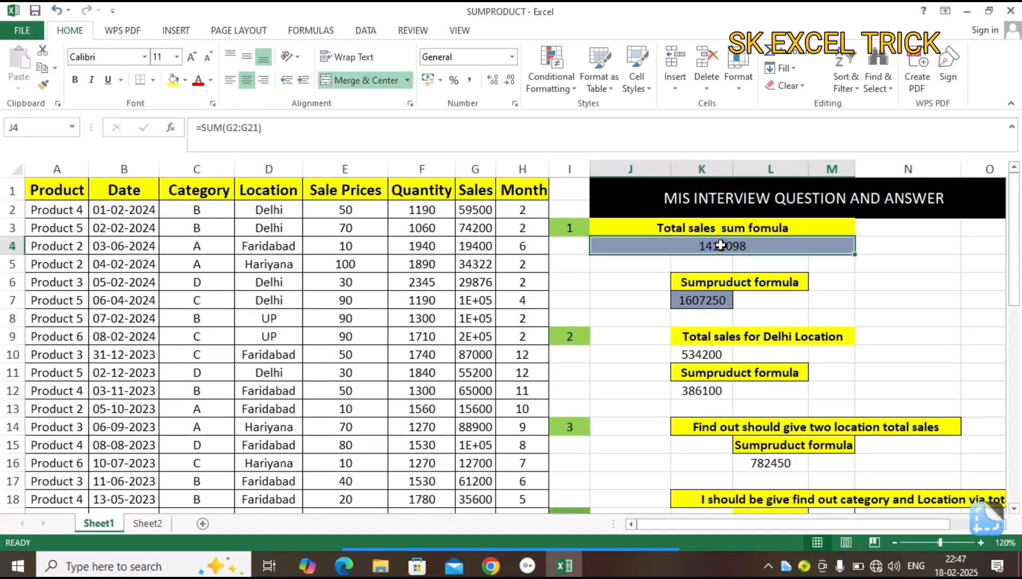
{"action": "key", "text": "Delete"}
{"action": "type", "text": "=sum"}
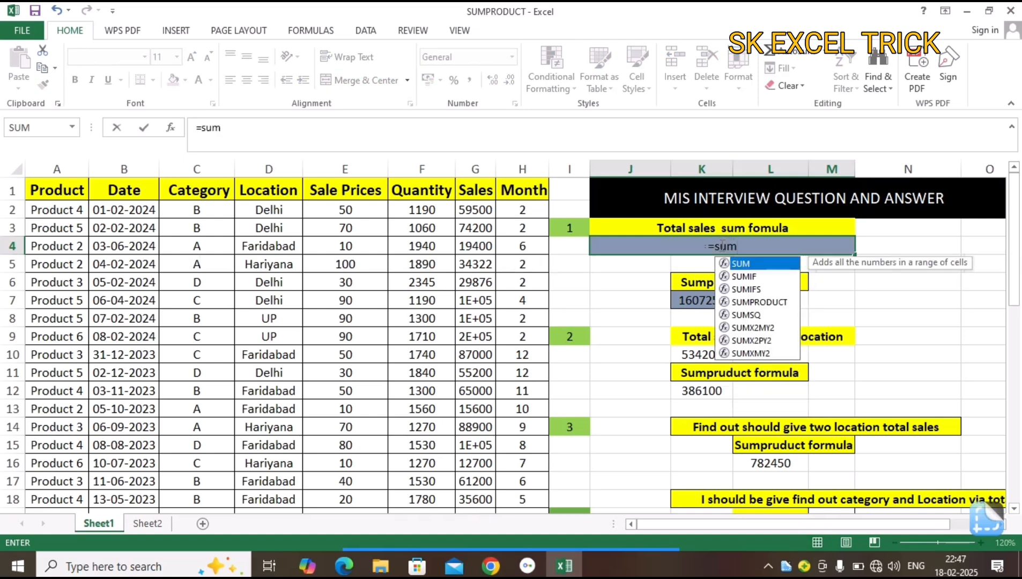
{"action": "key", "text": "Tab"}
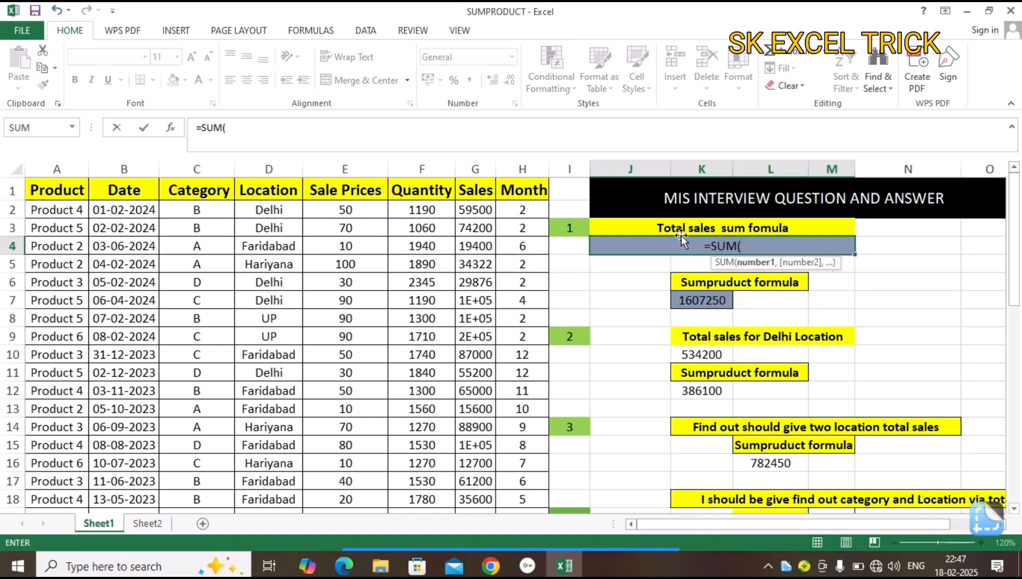
{"action": "left_click", "coordinate": [477, 210]}
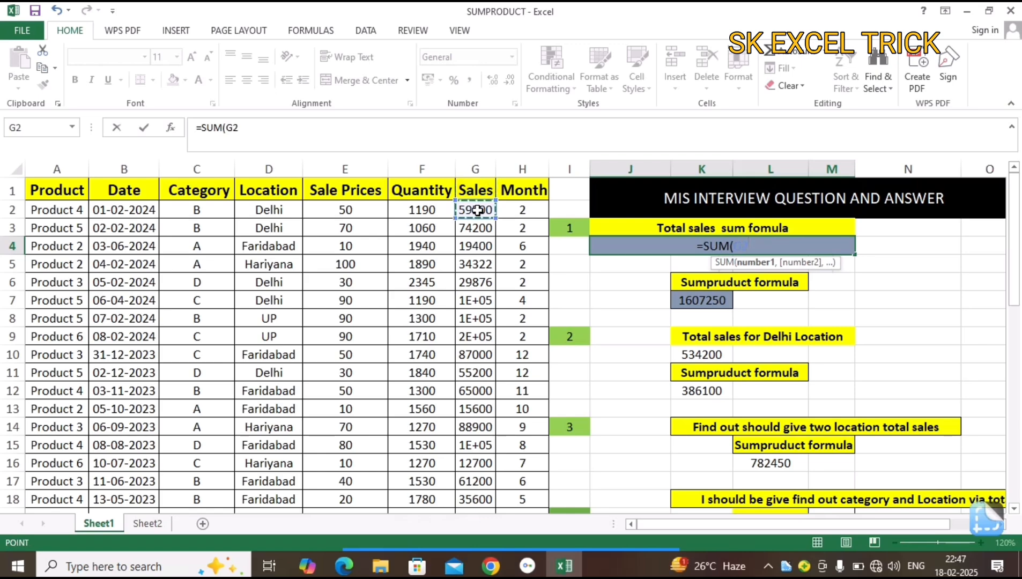
{"action": "key", "text": "ctrl+shift+Down"}
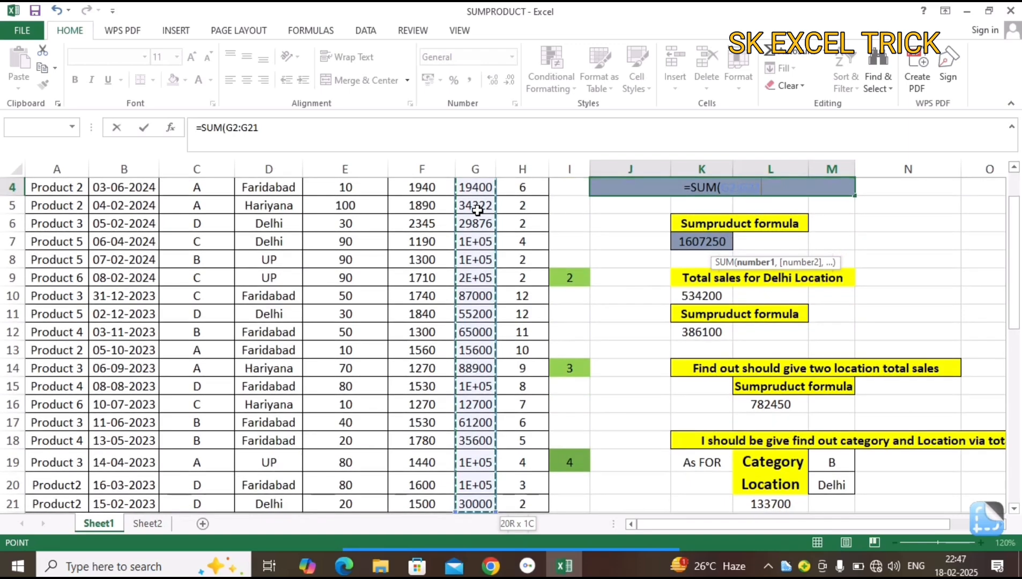
{"action": "key", "text": "Return"}
{"action": "key", "text": "Up"}
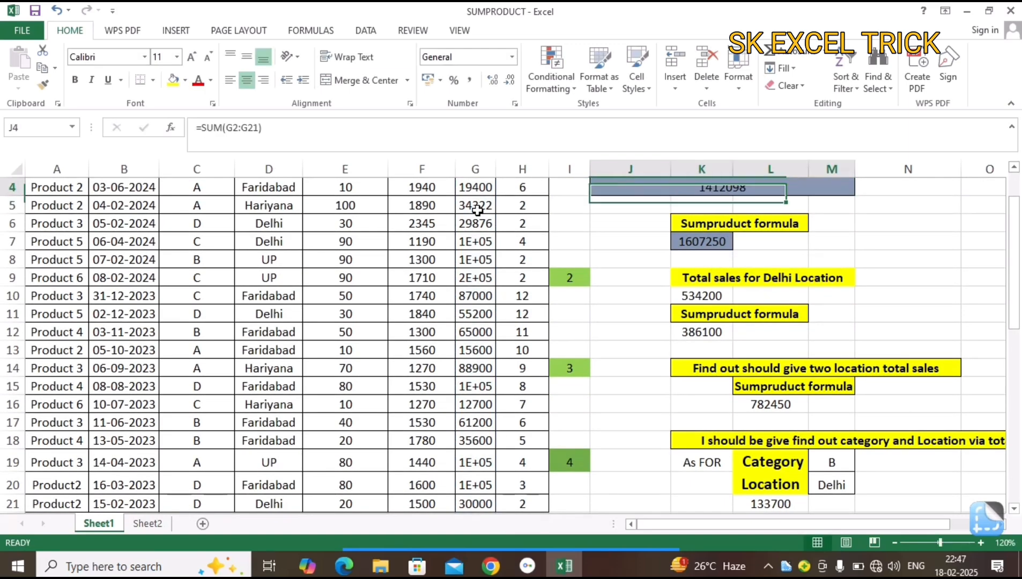
{"action": "scroll", "coordinate": [477, 211], "scroll_direction": "up", "scroll_amount": 1}
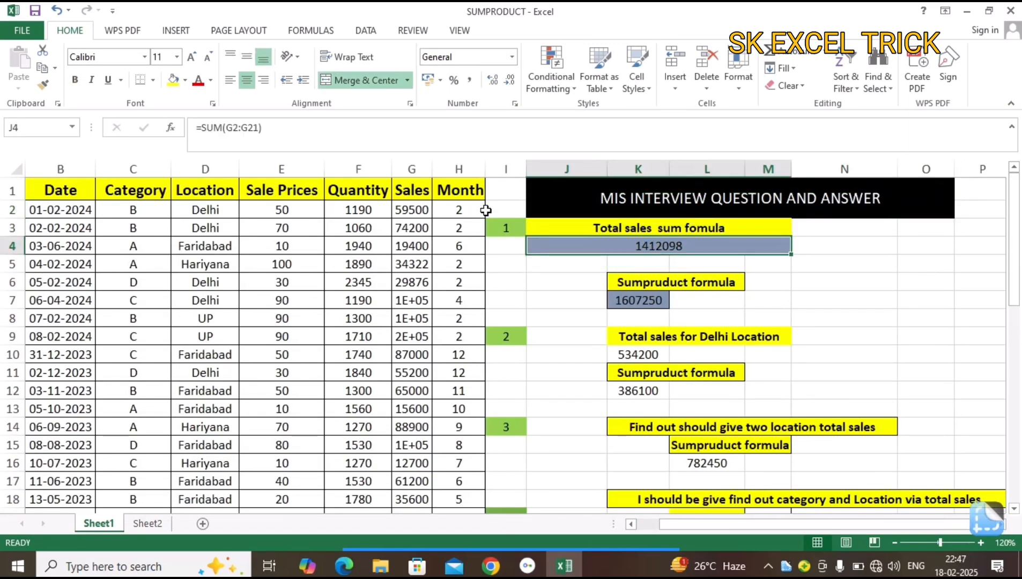
Start a new SUMPRODUCT formula in K7 with the Sale Prices range E2:E21 as the first array.
{"action": "left_click", "coordinate": [640, 300]}
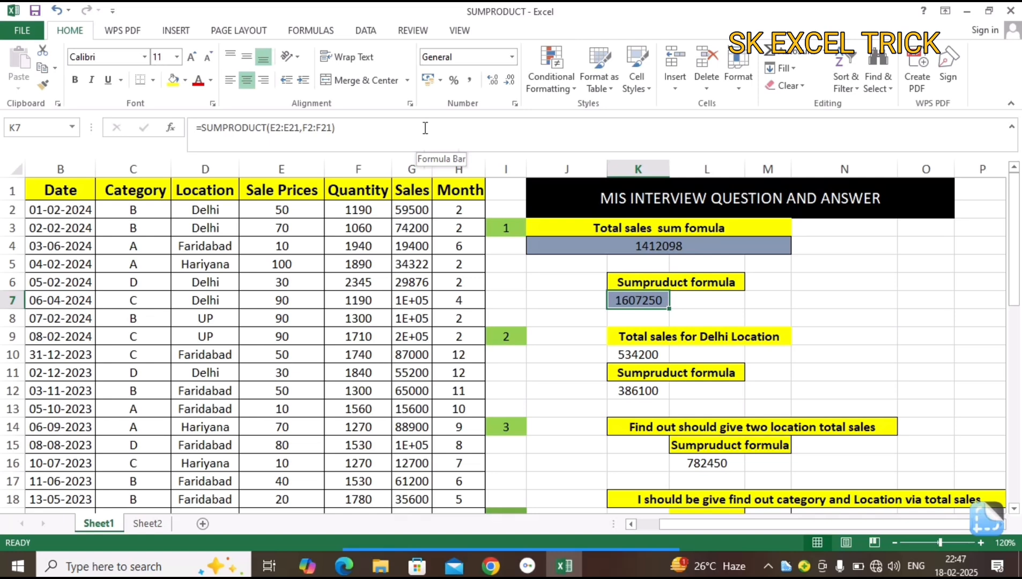
{"action": "type", "text": "=sum"}
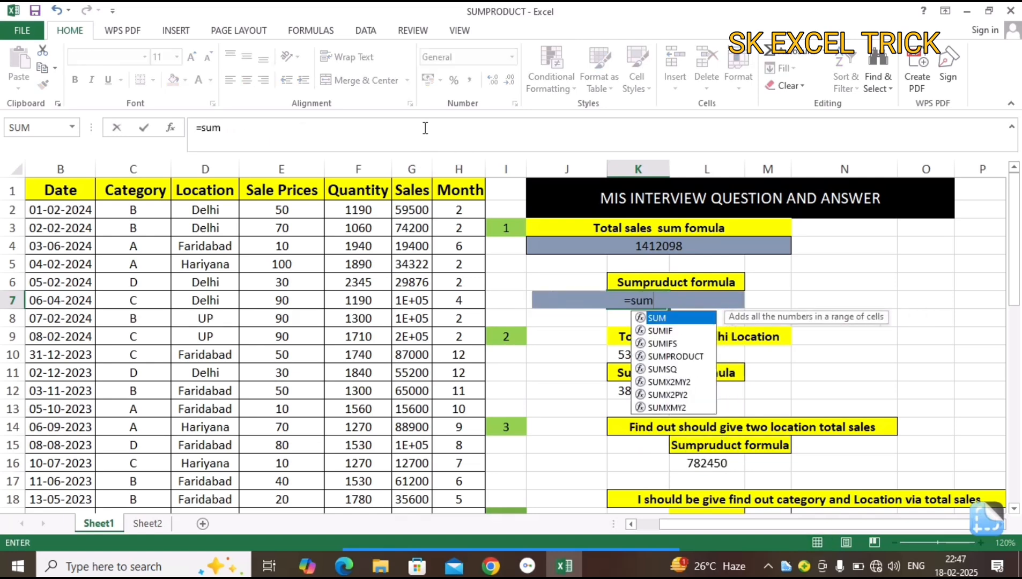
{"action": "key", "text": "Down"}
{"action": "key", "text": "Down"}
{"action": "key", "text": "Down"}
{"action": "key", "text": "Tab"}
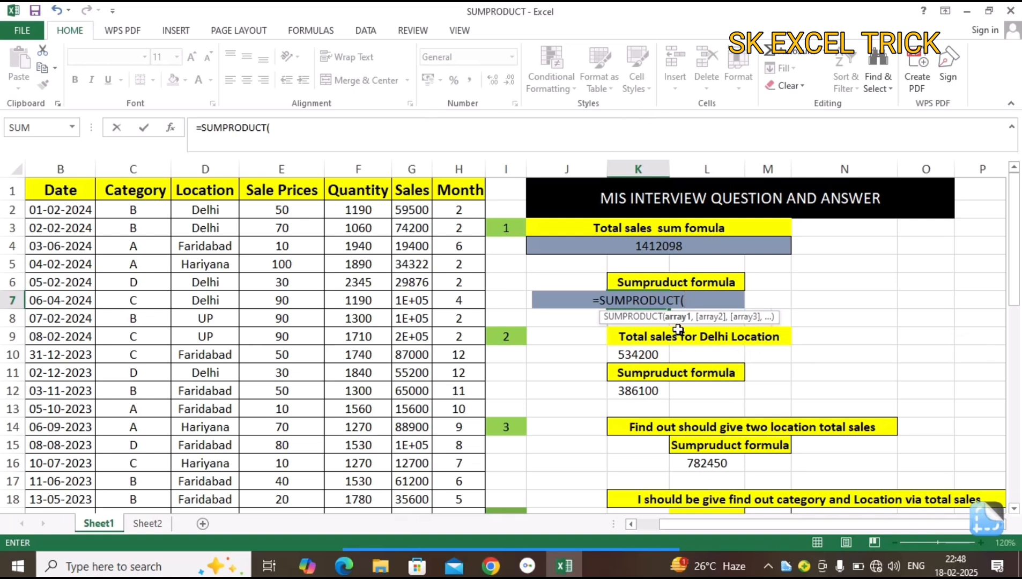
{"action": "left_click", "coordinate": [284, 208]}
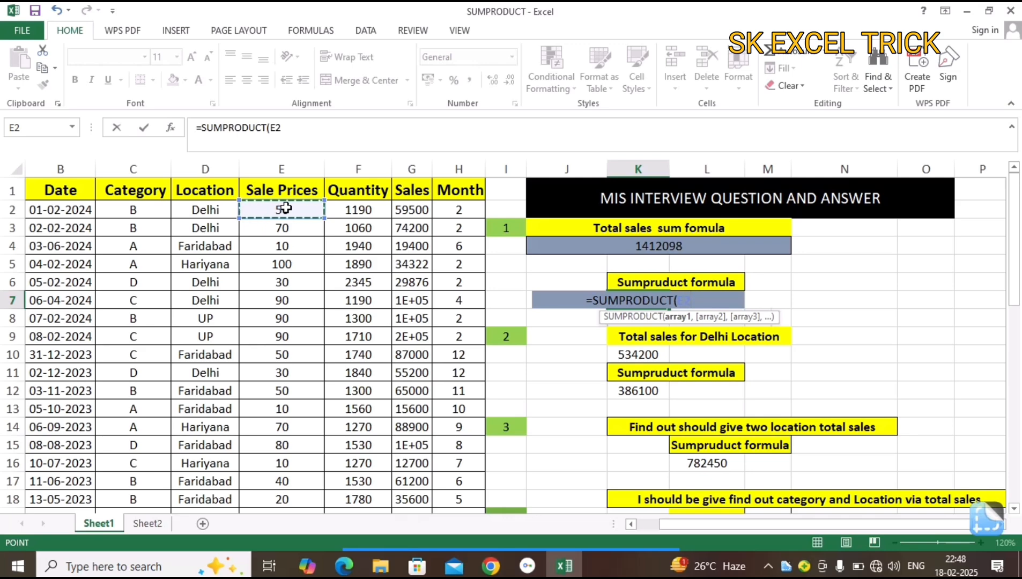
{"action": "key", "text": "ctrl+shift+Down"}
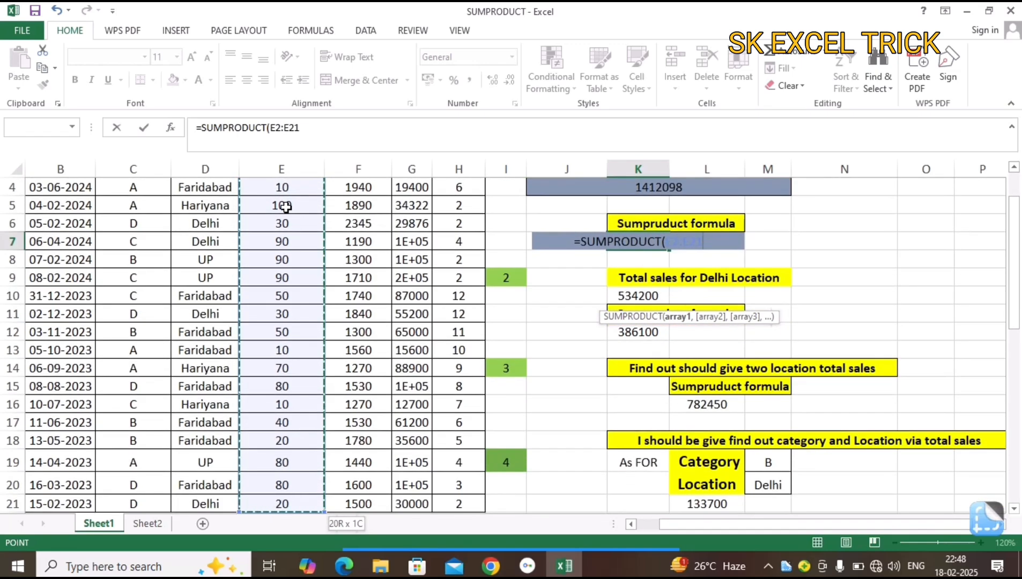
Add the Quantity range F2:F21 as the second SUMPRODUCT array and enter the formula.
{"action": "type", "text": ","}
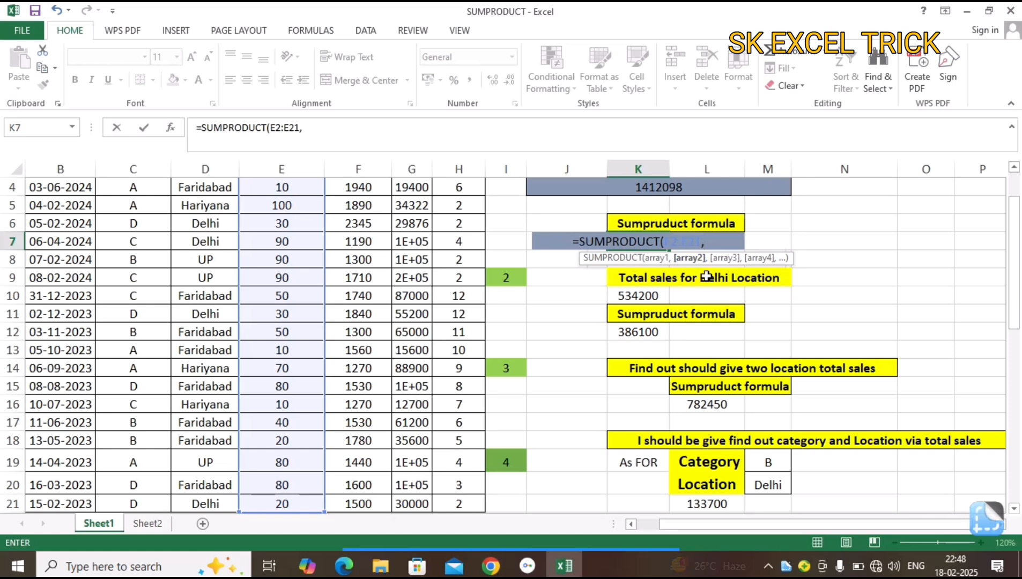
{"action": "left_click_drag", "start_coordinate": [1014, 307], "coordinate": [1012, 251]}
{"action": "left_click", "coordinate": [372, 203]}
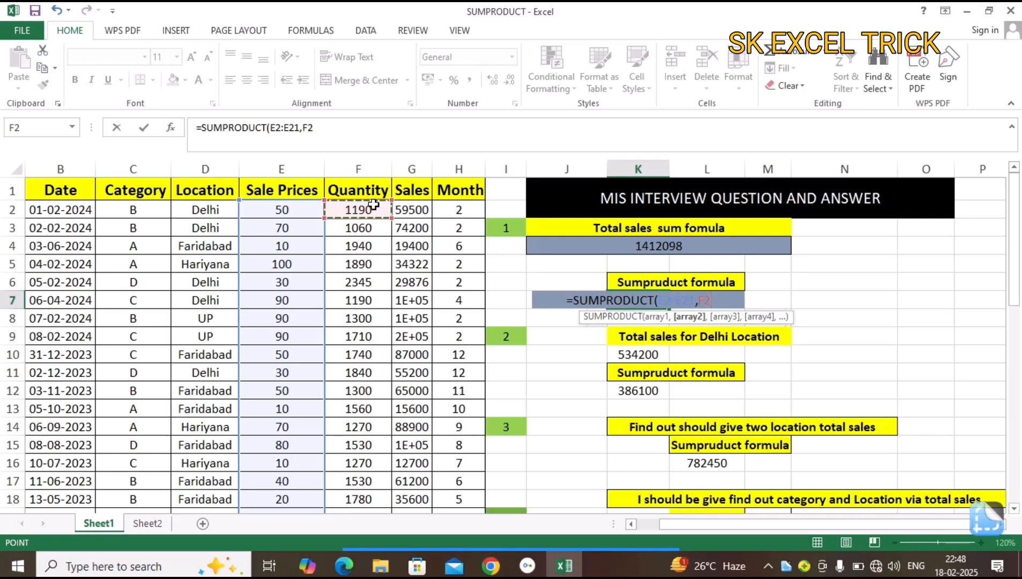
{"action": "key", "text": "ctrl+shift+Down"}
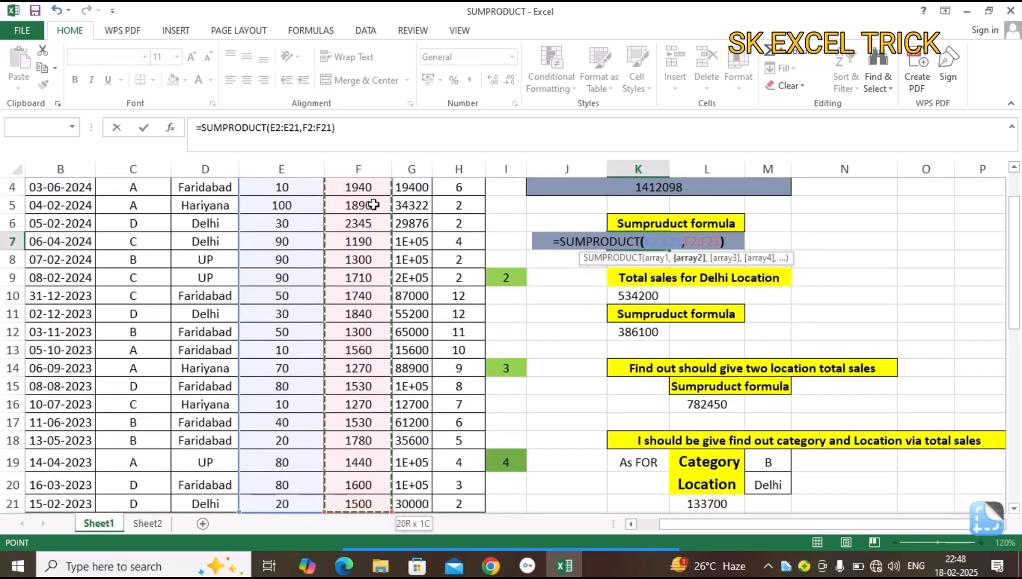
{"action": "key", "text": "Return"}
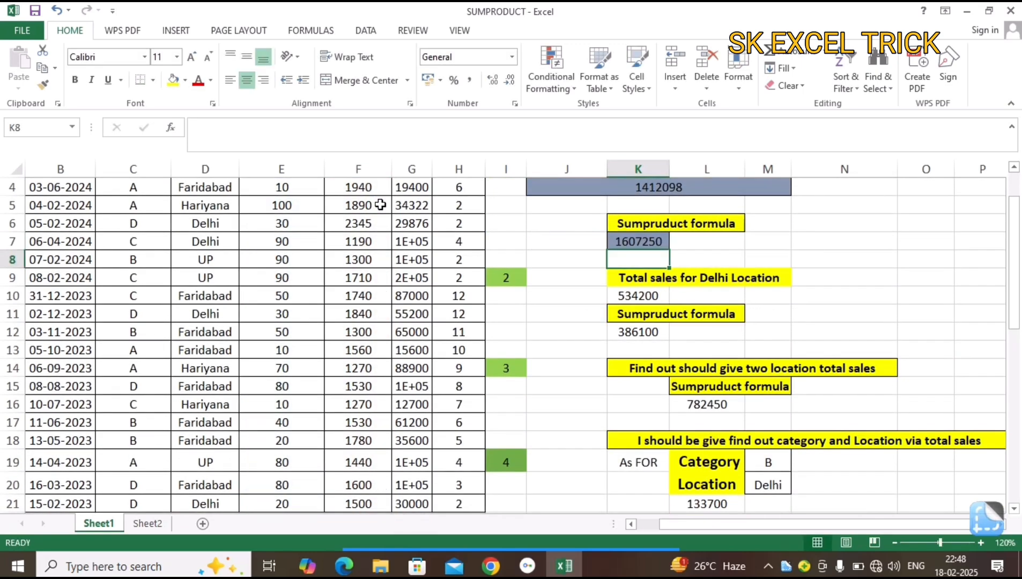
Replace the Delhi total sales formula in K10 with a new SUMIF using the Location range D2:D21 as its range.
{"action": "left_click_drag", "start_coordinate": [1014, 269], "coordinate": [1013, 253]}
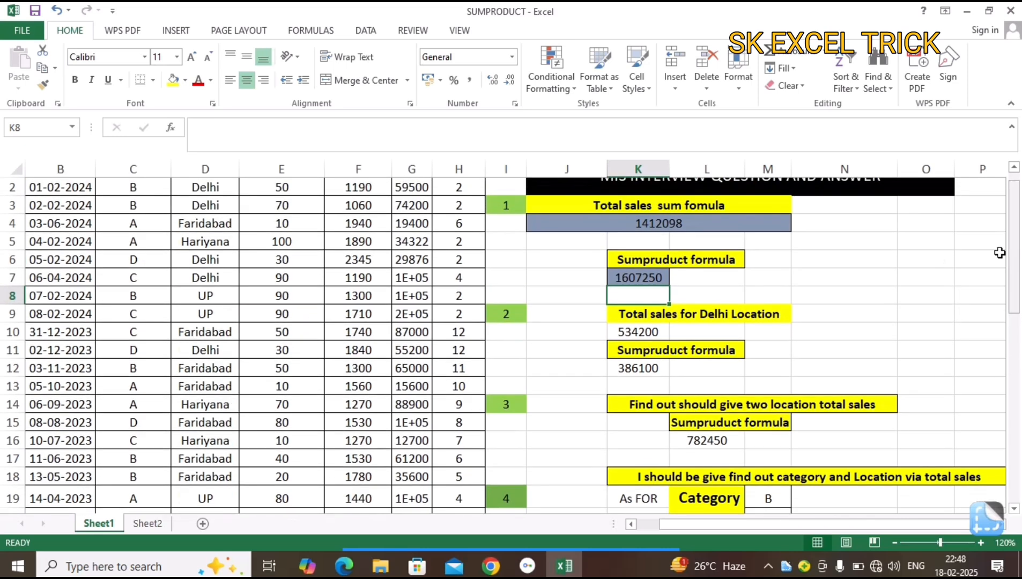
{"action": "left_click", "coordinate": [640, 334]}
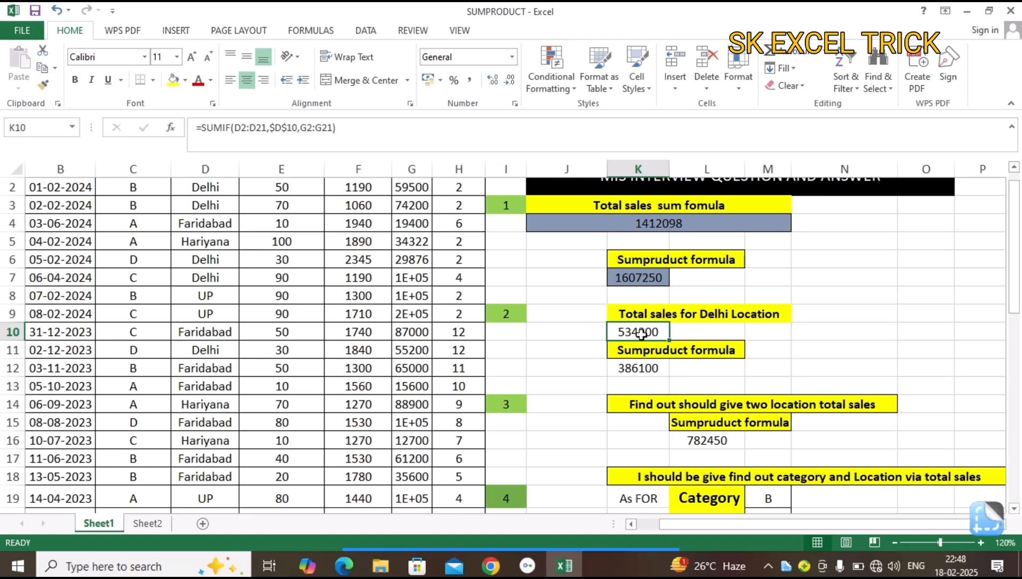
{"action": "left_click", "coordinate": [641, 334]}
{"action": "key", "text": "Delete"}
{"action": "type", "text": "=sum"}
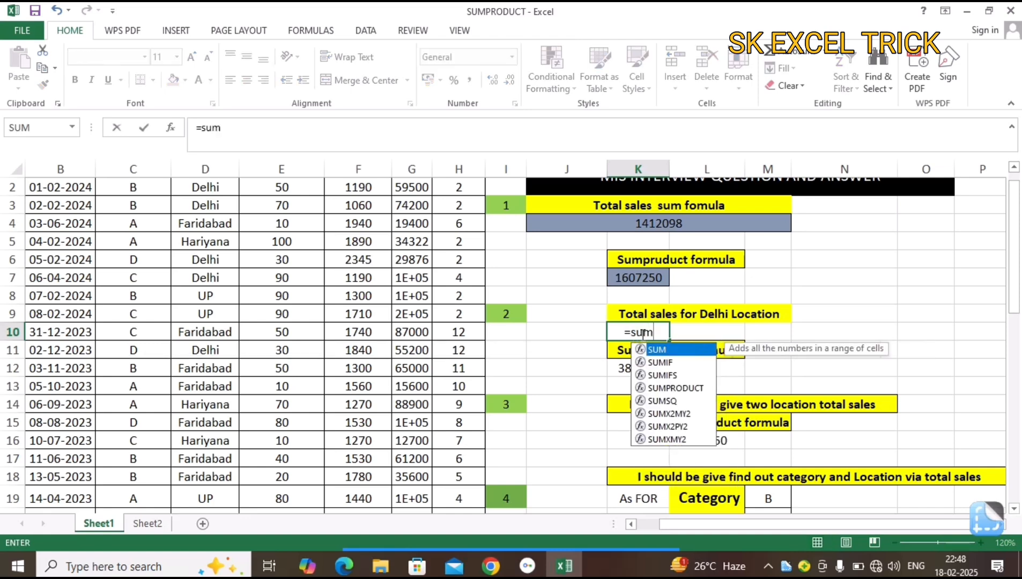
{"action": "key", "text": "Down"}
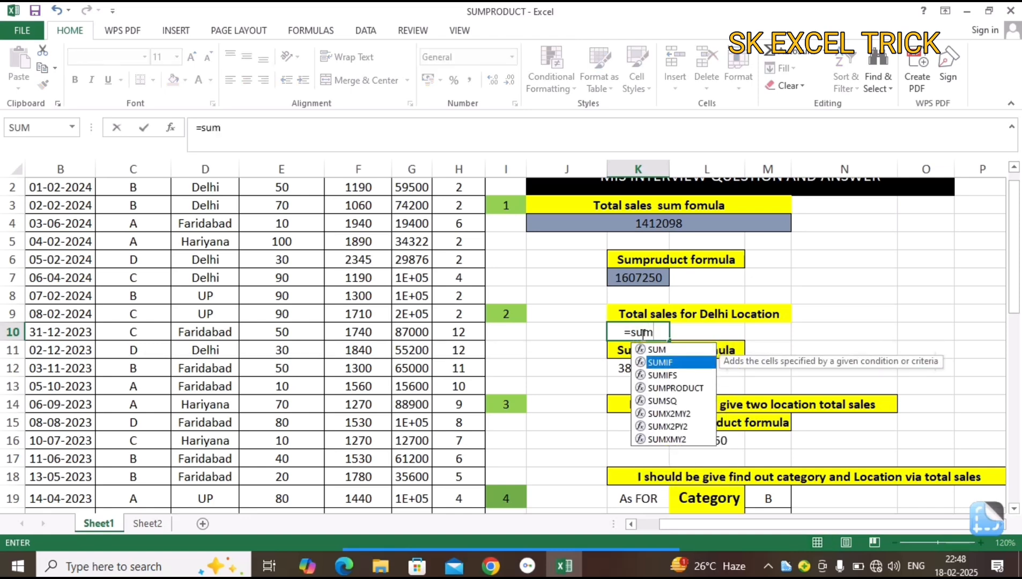
{"action": "key", "text": "Tab"}
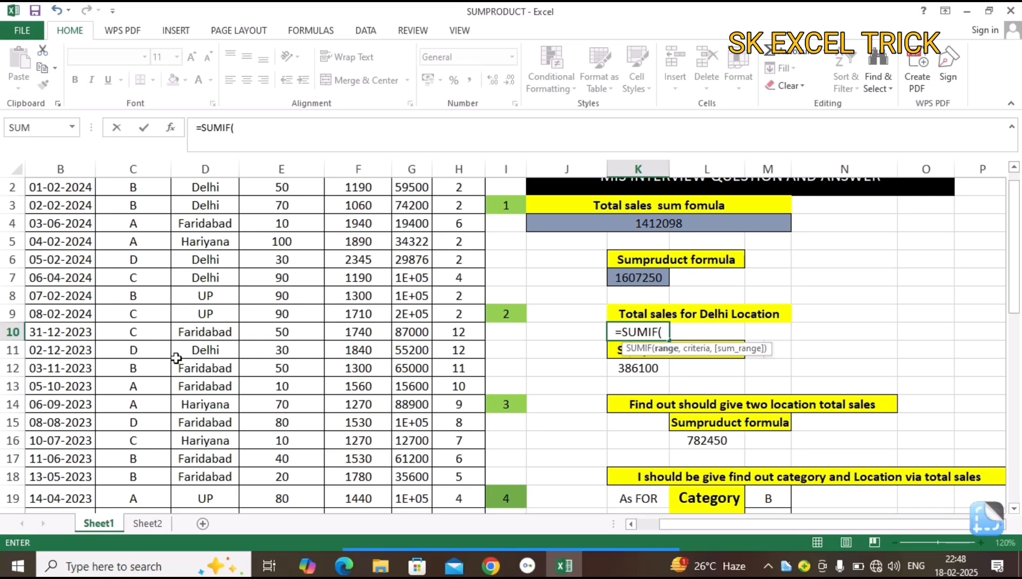
{"action": "left_click", "coordinate": [196, 362]}
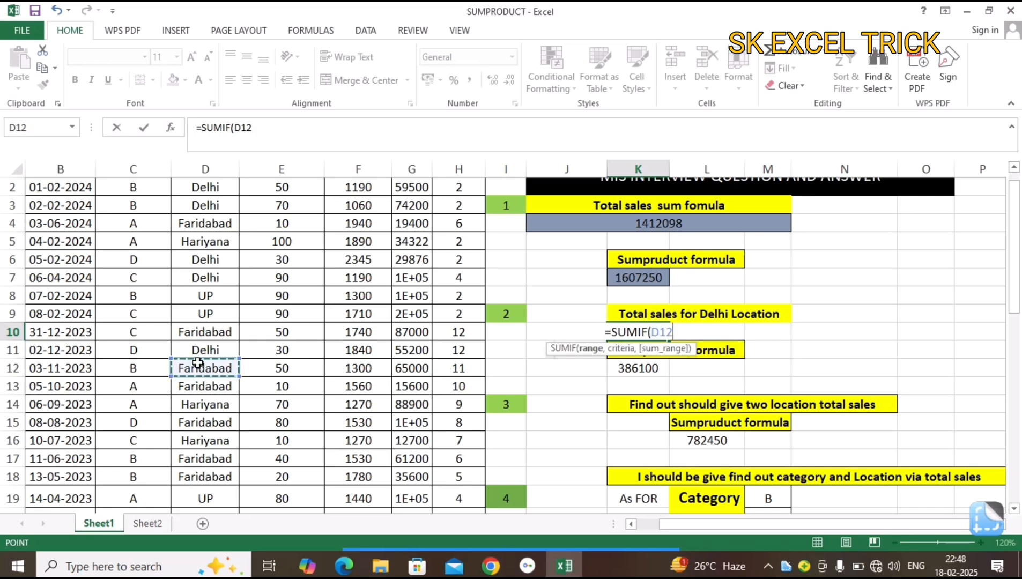
{"action": "key", "text": "ctrl+Up"}
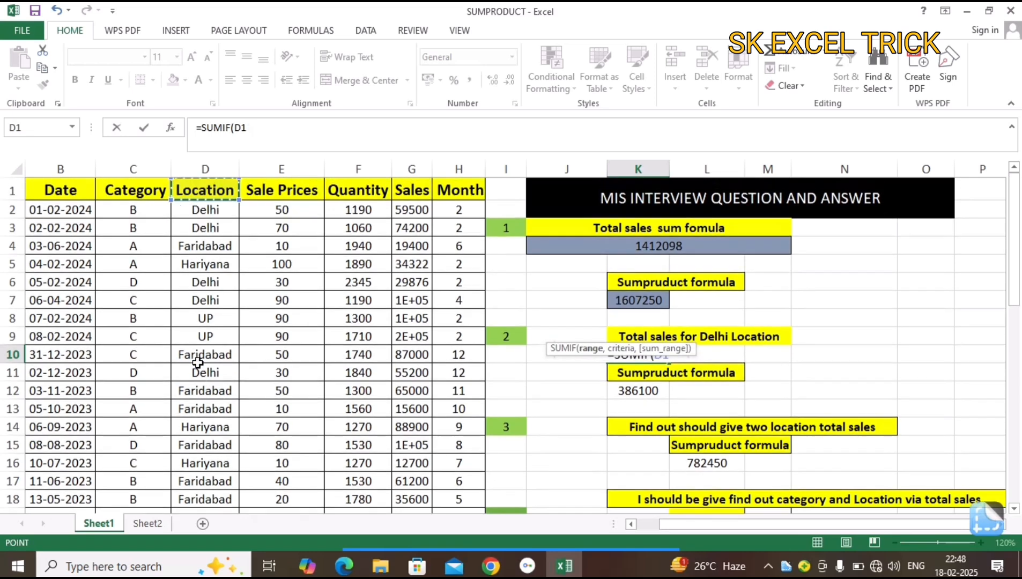
{"action": "key", "text": "Down"}
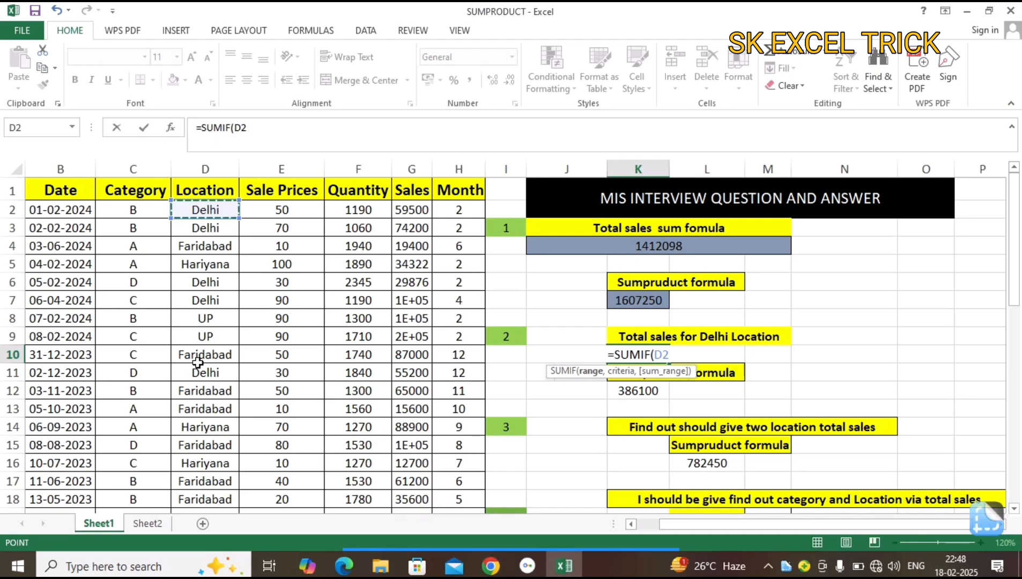
{"action": "key", "text": "ctrl+shift+Down"}
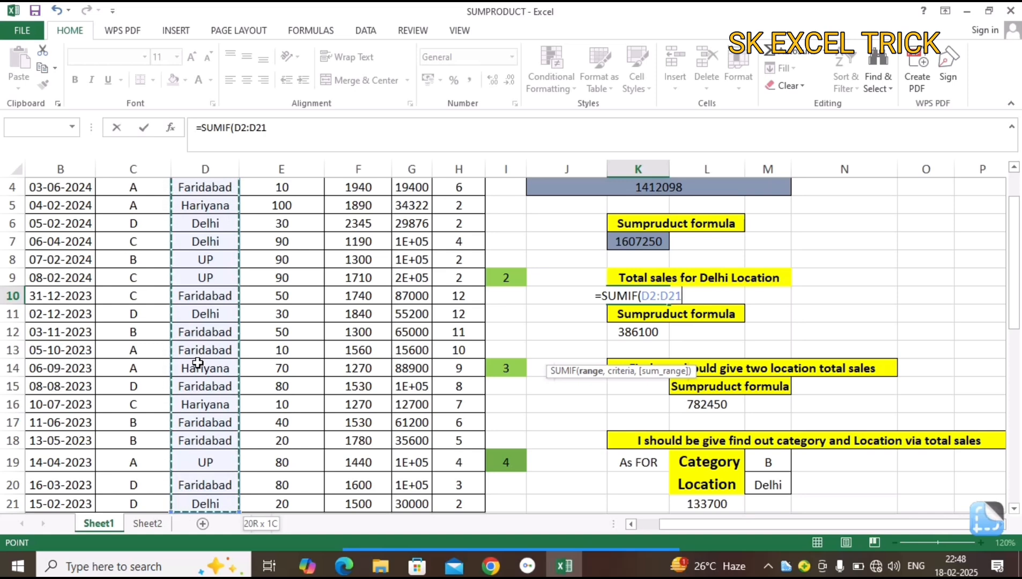
Set the SUMIF criteria argument in K10 to the text "Delhi".
{"action": "type", "text": ","}
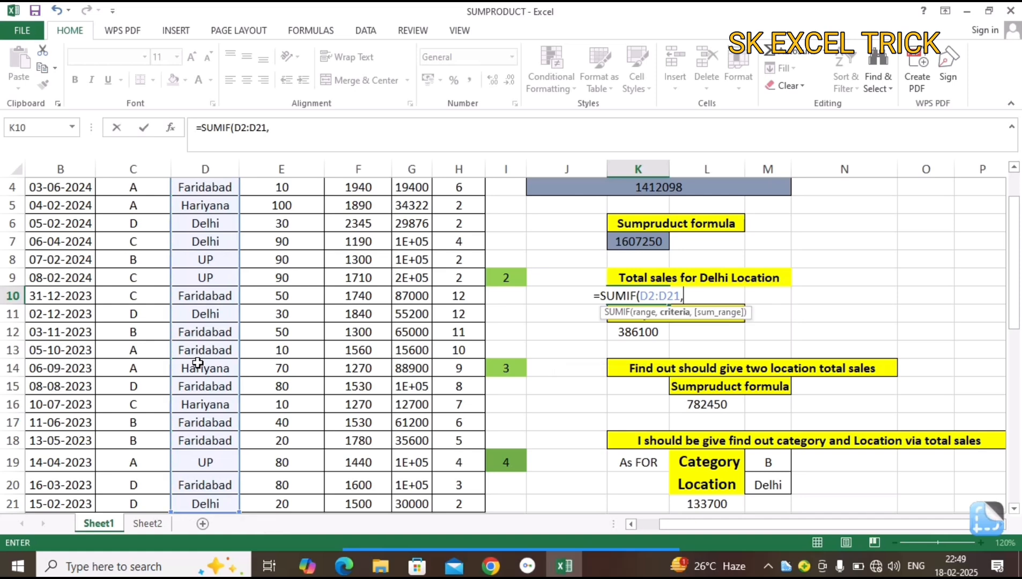
{"action": "type", "text": "\"Del"}
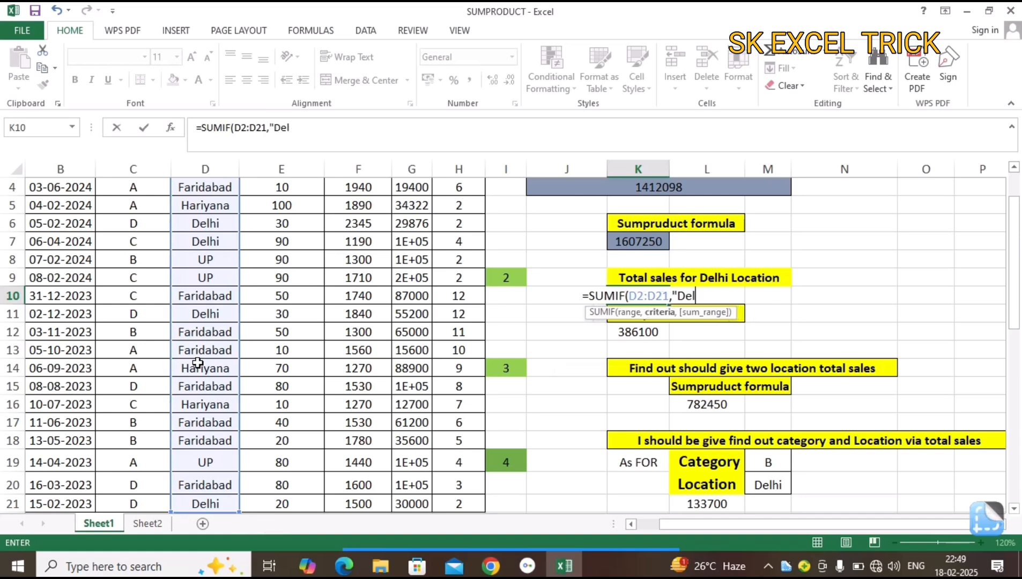
{"action": "type", "text": "hi\""}
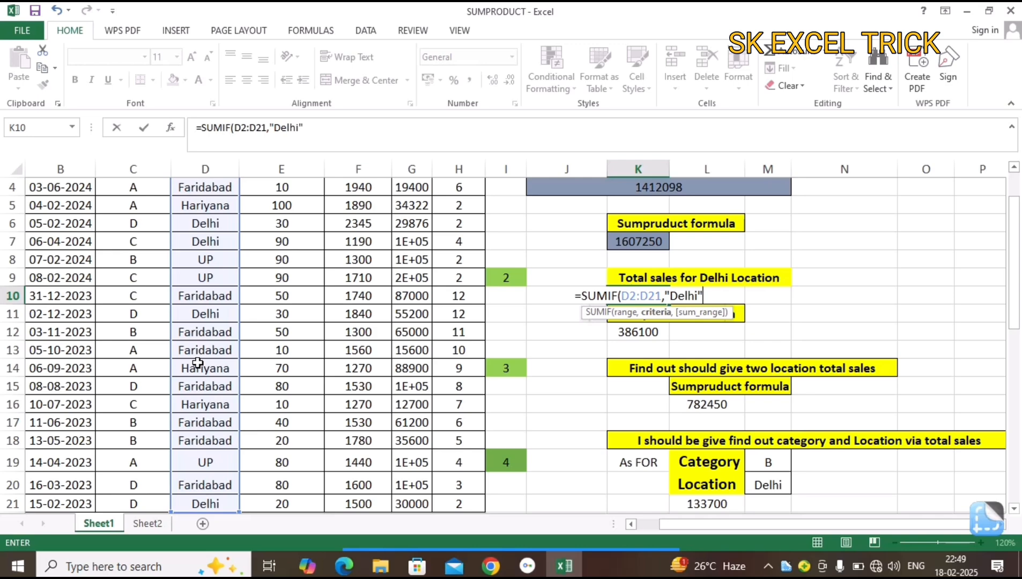
{"action": "type", "text": ","}
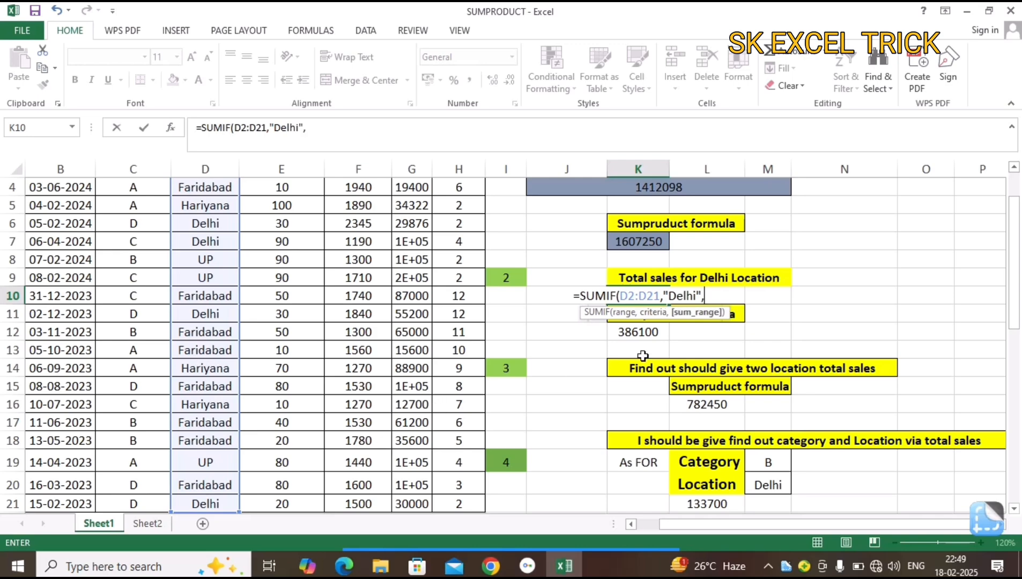
Add the Sales range G2:G21 as the SUMIF sum range in K10 and enter the formula.
{"action": "left_click", "coordinate": [381, 351]}
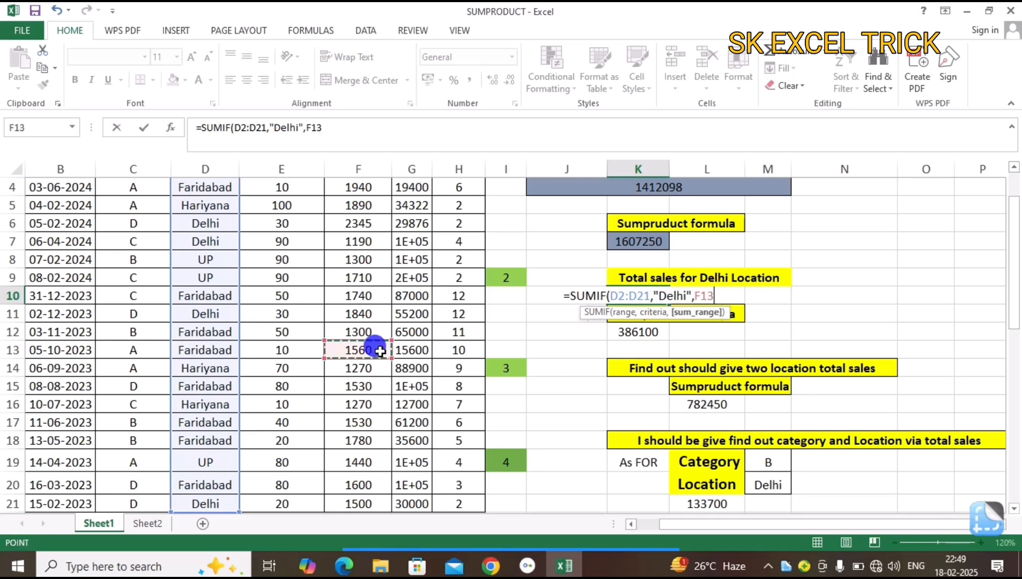
{"action": "key", "text": "ctrl+Up"}
{"action": "key", "text": "Down"}
{"action": "key", "text": "Right"}
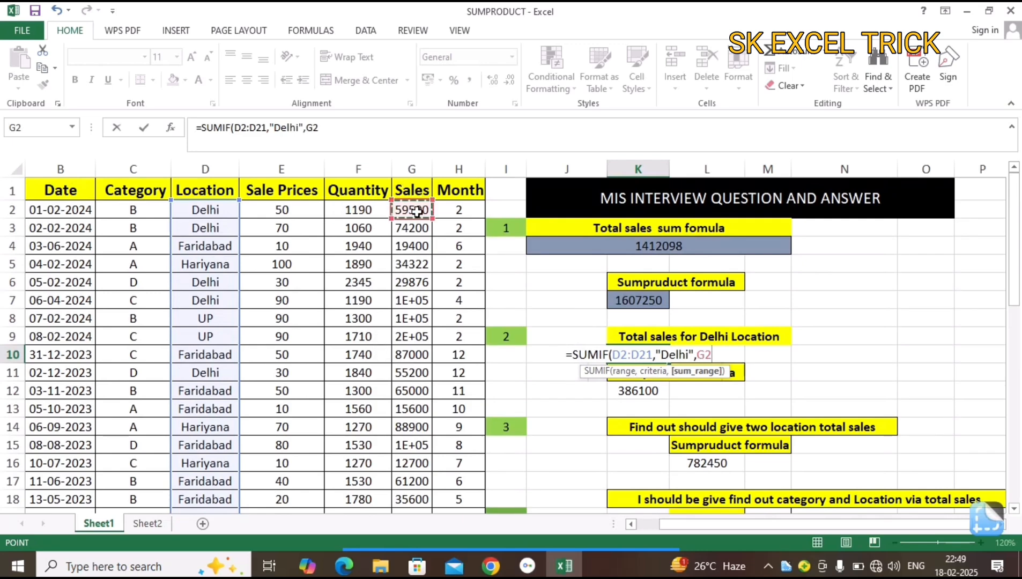
{"action": "key", "text": "ctrl+shift+Down"}
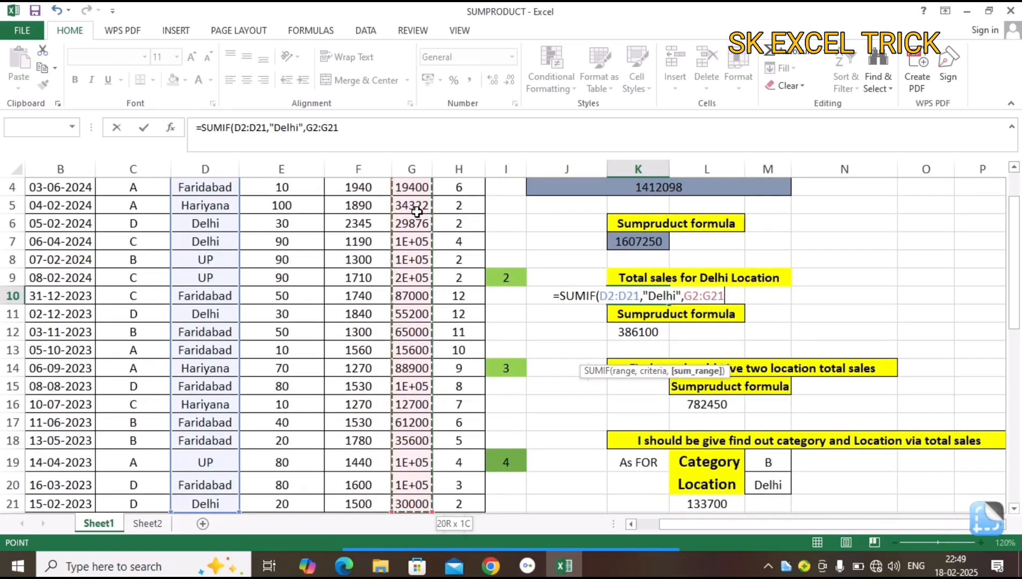
{"action": "type", "text": ")"}
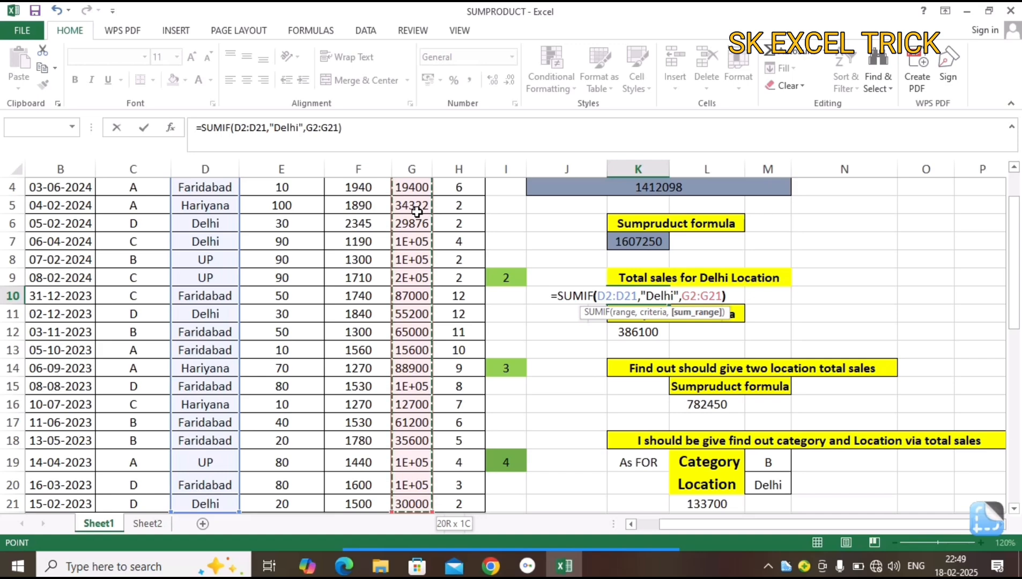
{"action": "key", "text": "Return"}
{"action": "key", "text": "Up"}
{"action": "key", "text": "Down"}
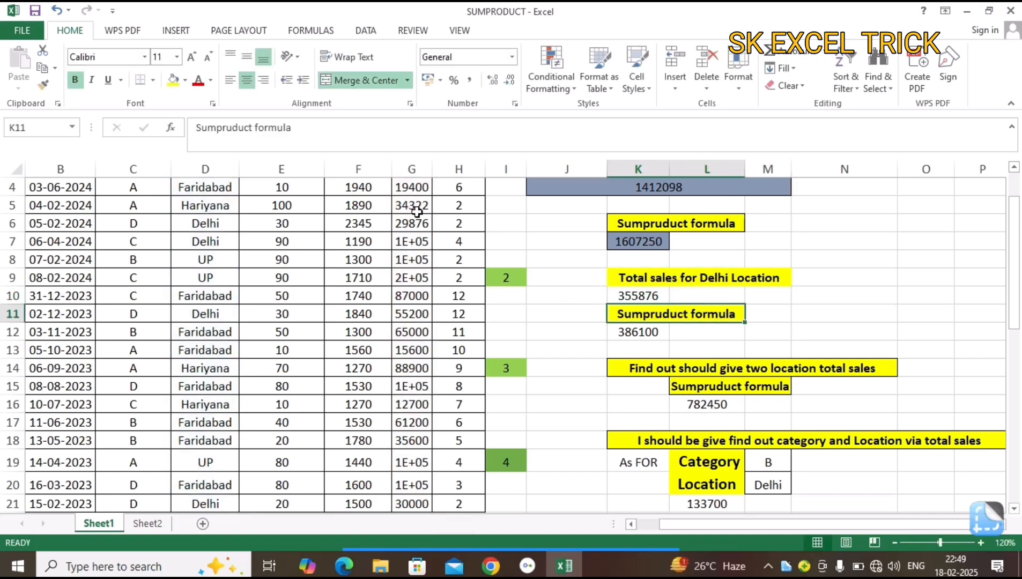
{"action": "key", "text": "Up"}
{"action": "left_click", "coordinate": [411, 212]}
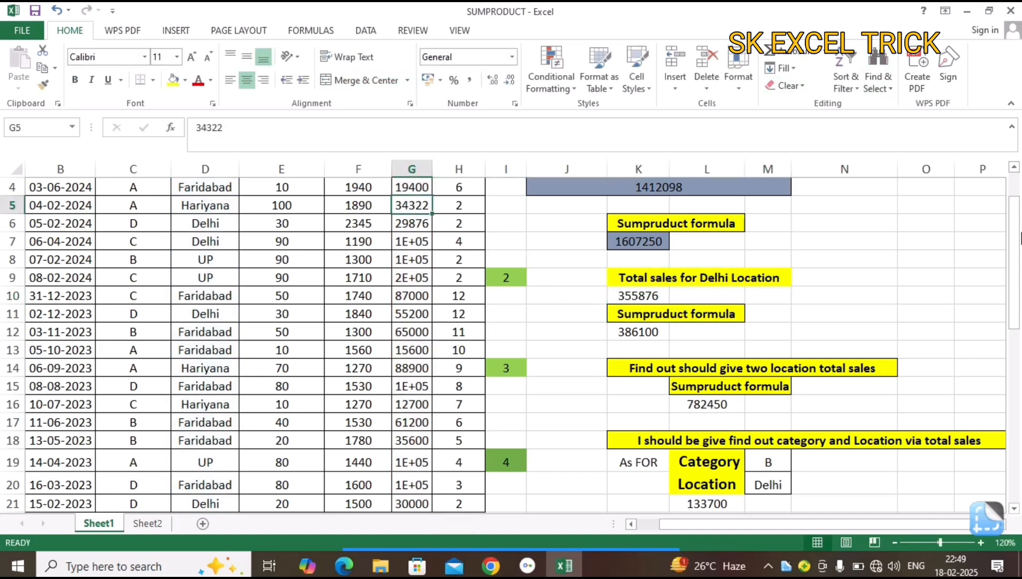
Replace the typed "Delhi" criterion in the K10 SUMIF formula with the absolute cell reference $D$2.
{"action": "left_click_drag", "start_coordinate": [1015, 239], "coordinate": [1017, 224]}
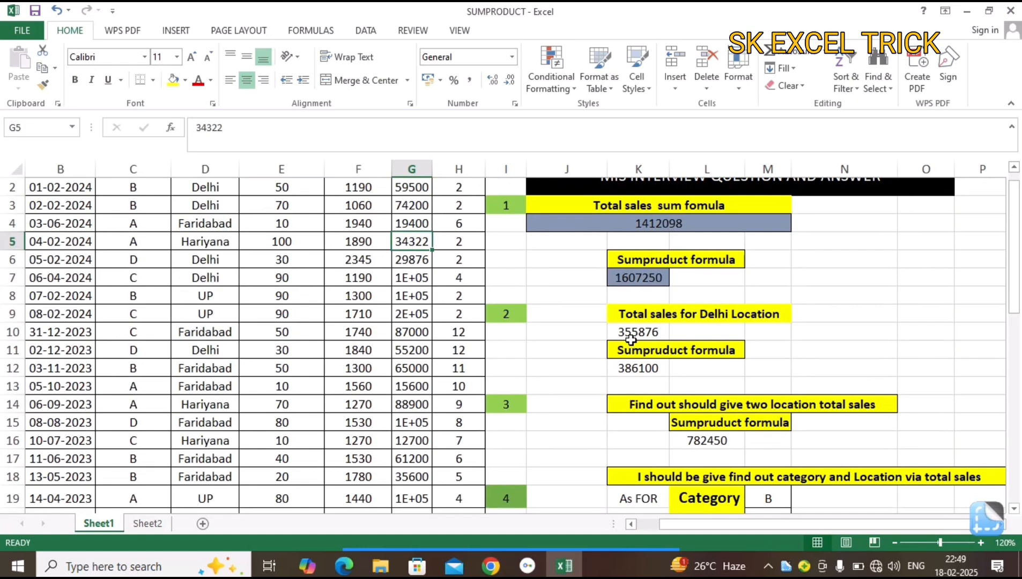
{"action": "left_click", "coordinate": [633, 332]}
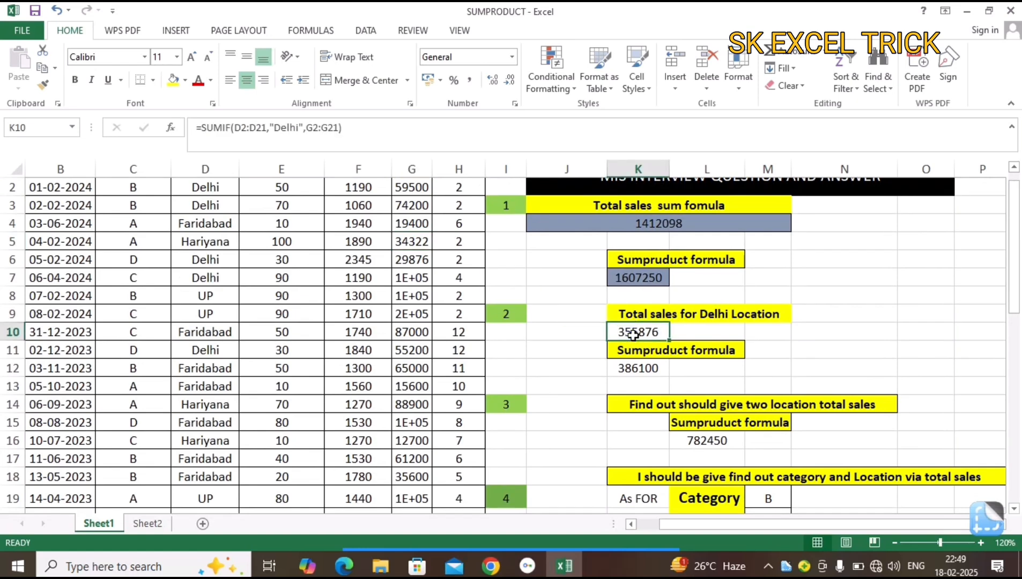
{"action": "left_click", "coordinate": [303, 127]}
{"action": "key", "text": "BackSpace"}
{"action": "key", "text": "BackSpace"}
{"action": "key", "text": "BackSpace"}
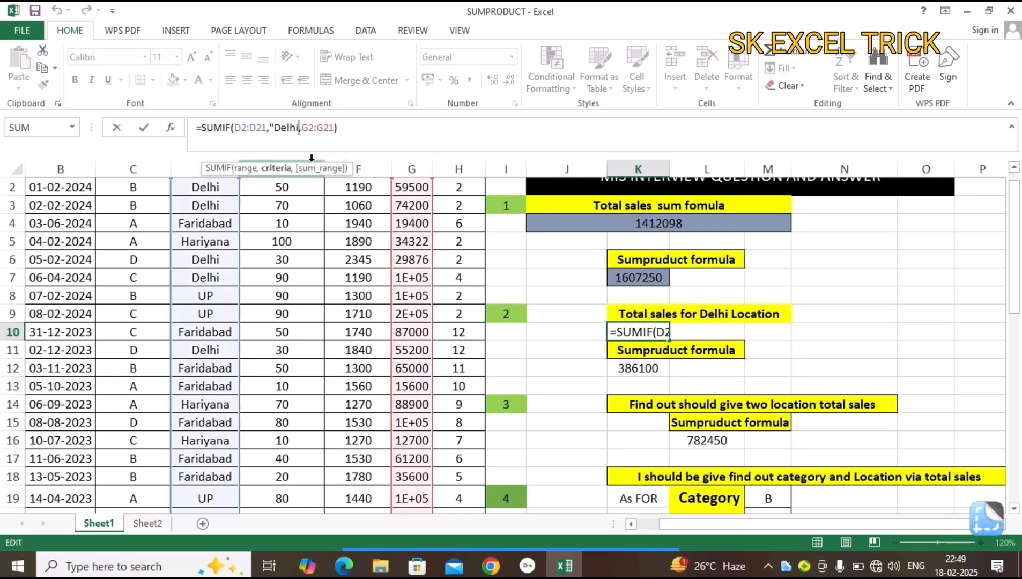
{"action": "key", "text": "BackSpace"}
{"action": "key", "text": "BackSpace"}
{"action": "key", "text": "BackSpace"}
{"action": "key", "text": "BackSpace"}
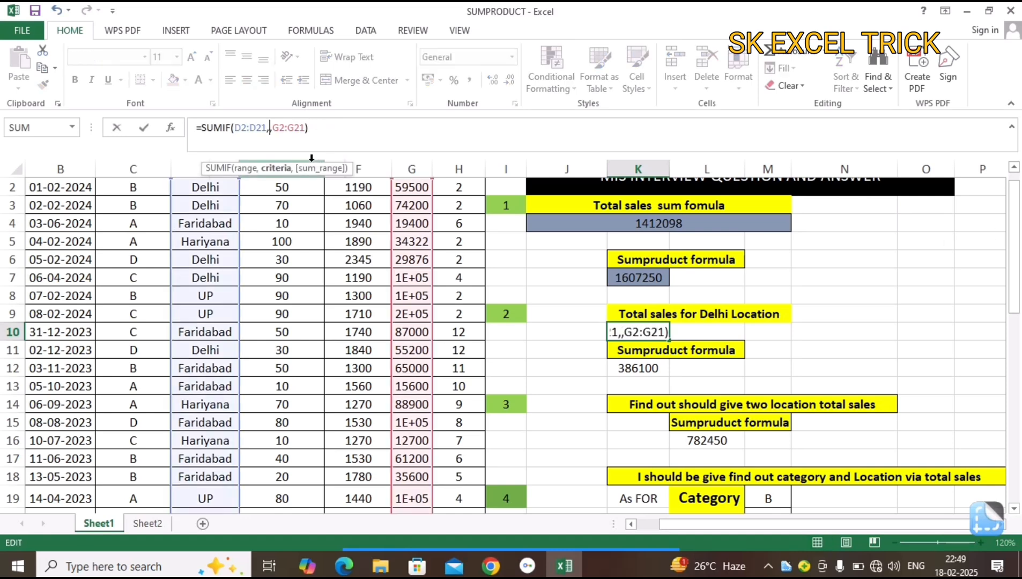
{"action": "left_click", "coordinate": [215, 192]}
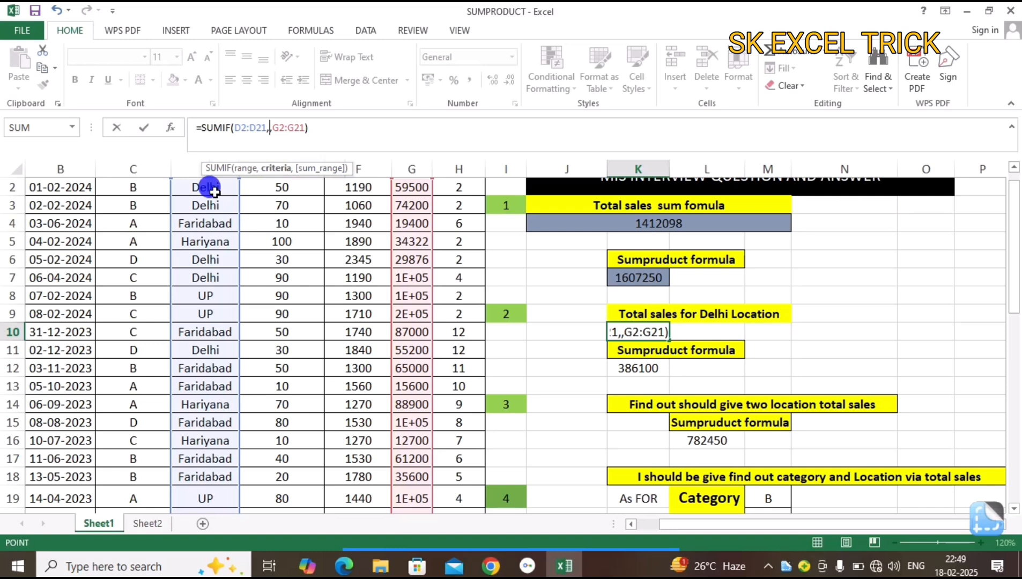
{"action": "key", "text": "F4"}
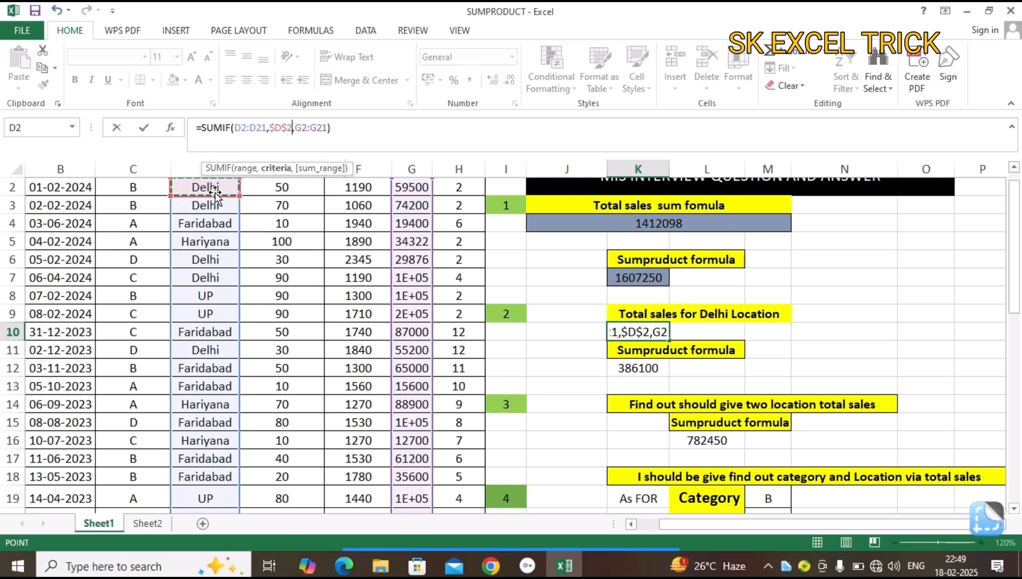
{"action": "key", "text": "Return"}
{"action": "key", "text": "Up"}
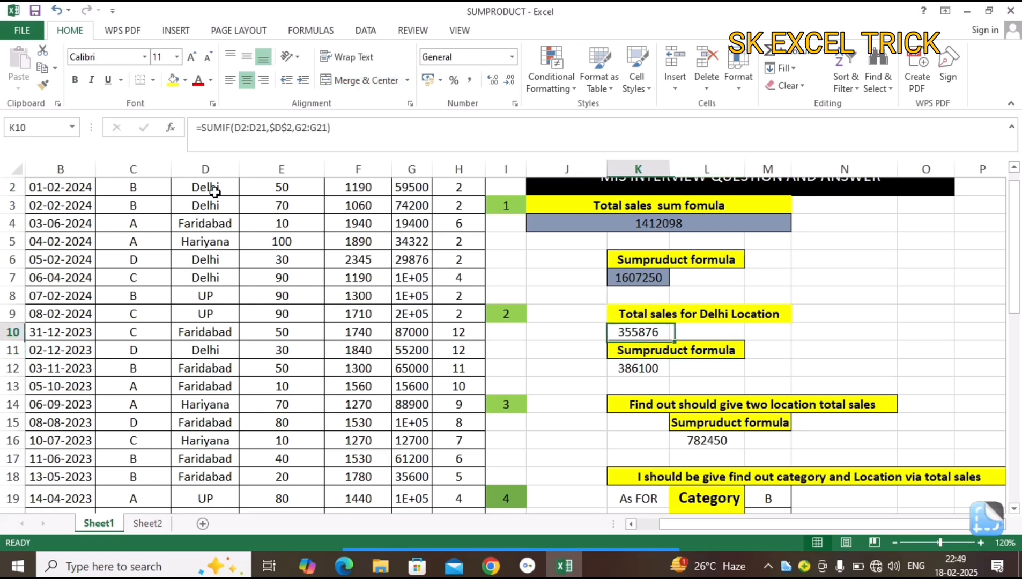
{"action": "left_click", "coordinate": [361, 130]}
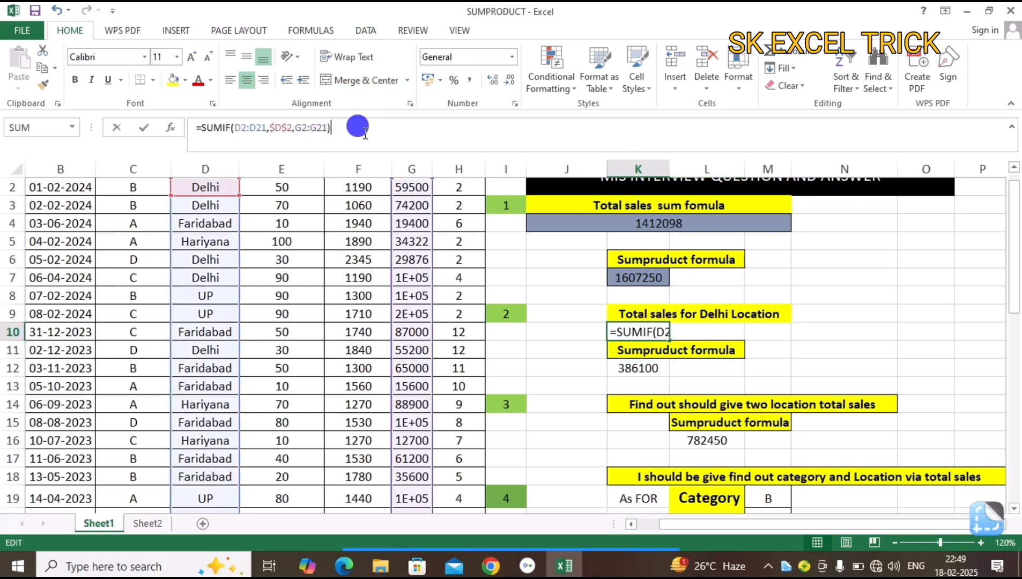
{"action": "key", "text": "Escape"}
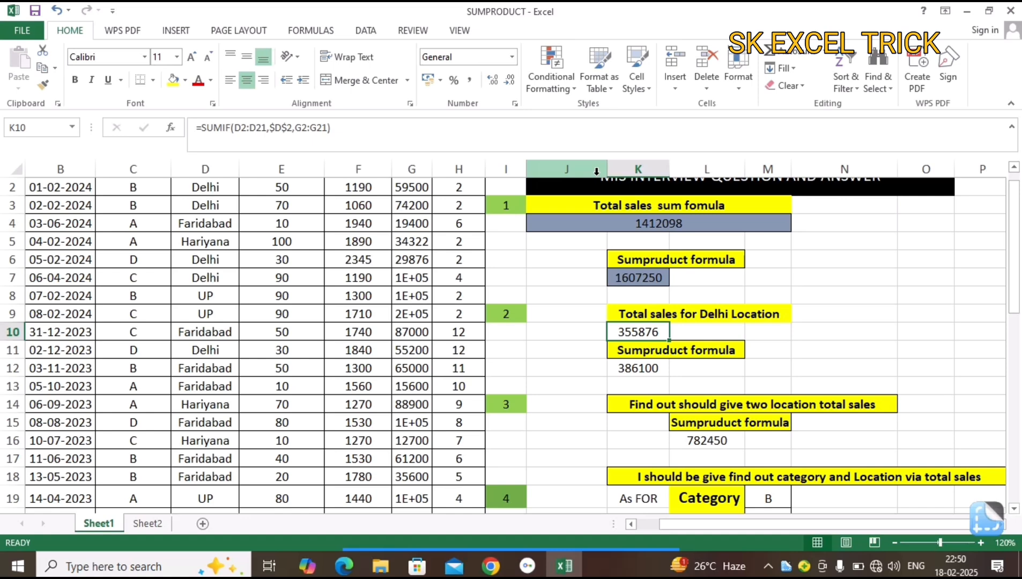
Examine the existing SUMPRODUCT formula in K12 and the data ranges it references.
{"action": "left_click", "coordinate": [650, 368]}
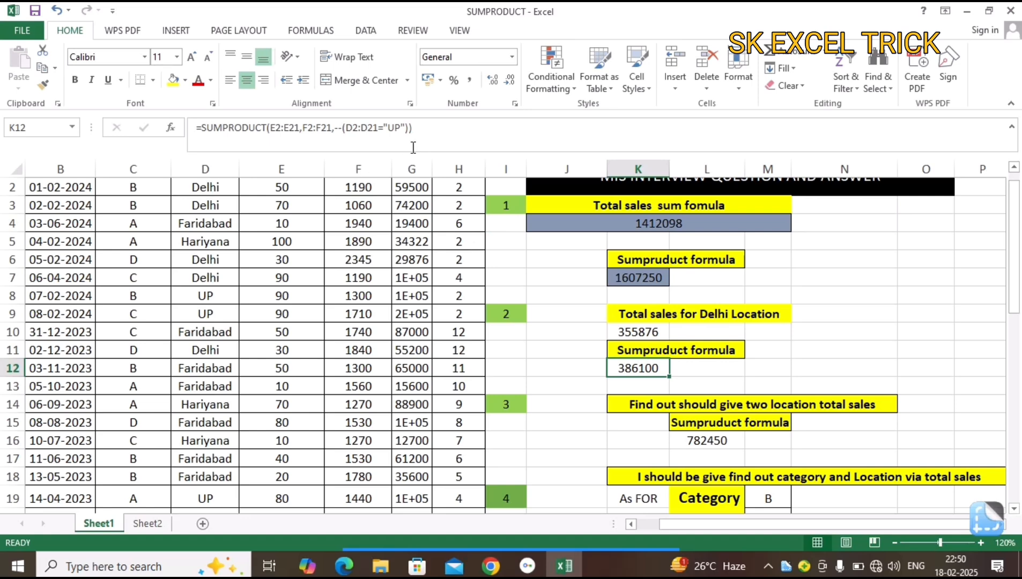
{"action": "left_click", "coordinate": [422, 128]}
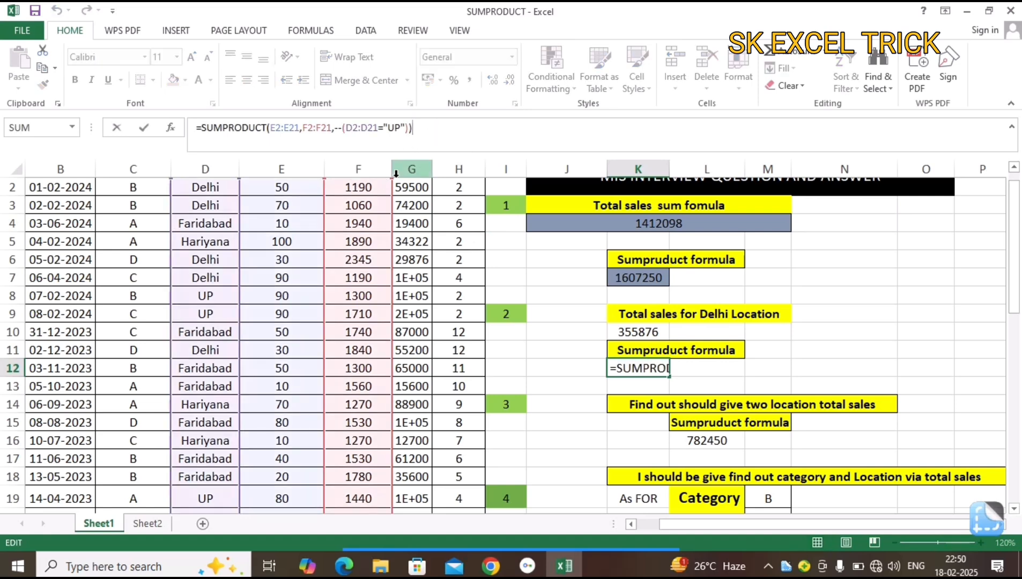
{"action": "left_click_drag", "start_coordinate": [1014, 294], "coordinate": [1015, 280]}
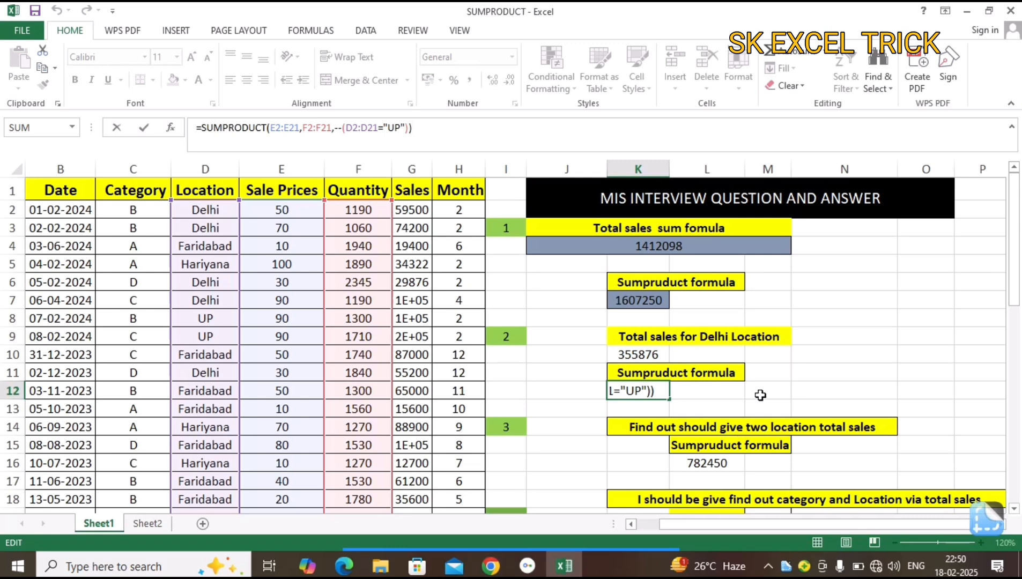
{"action": "key", "text": "ctrl+Return"}
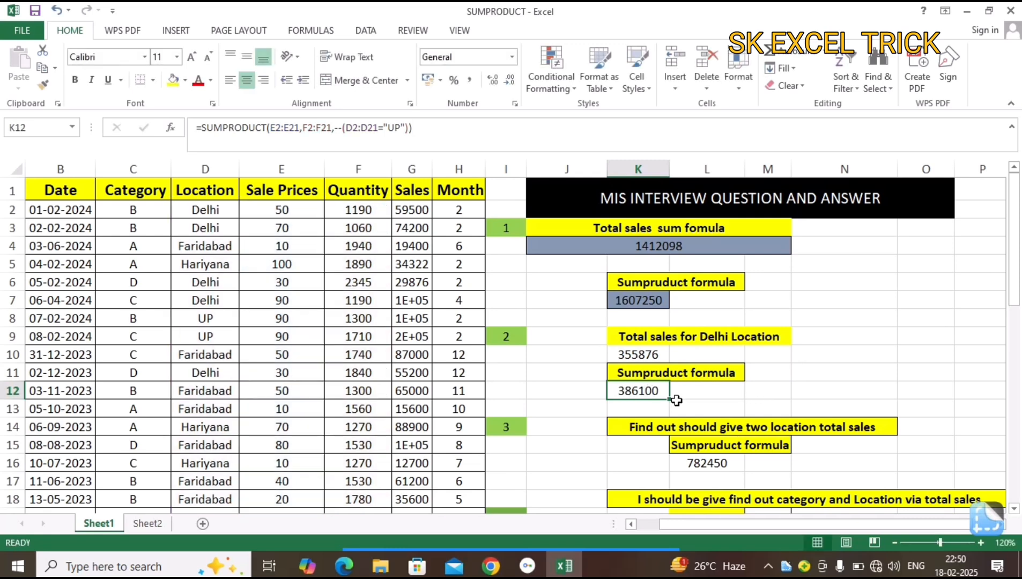
Replace the formula in K12 with a new SUMPRODUCT using the Sale Prices range E2:E21 as its first array.
{"action": "type", "text": "=sum"}
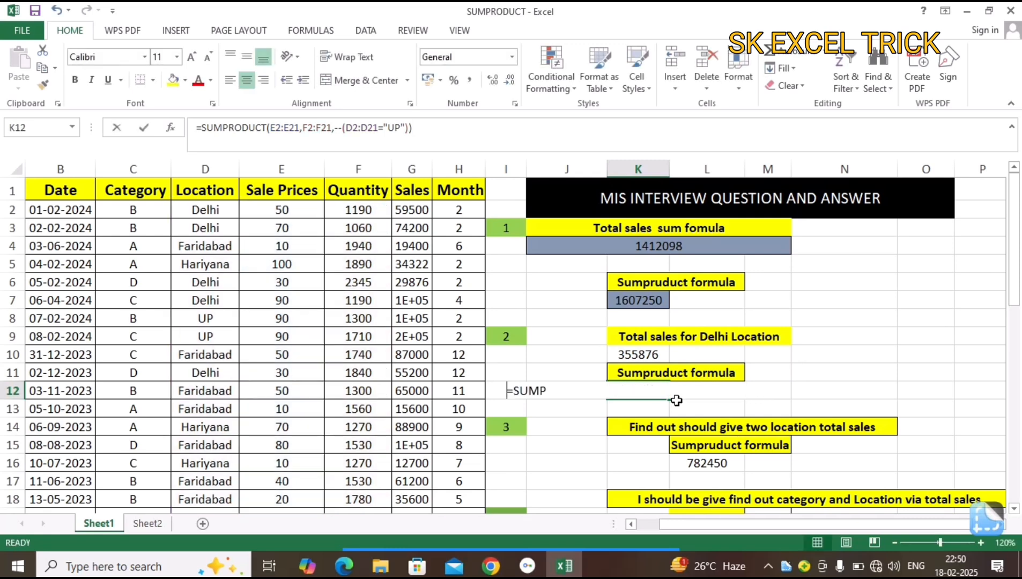
{"action": "key", "text": "Down"}
{"action": "key", "text": "Down"}
{"action": "key", "text": "Down"}
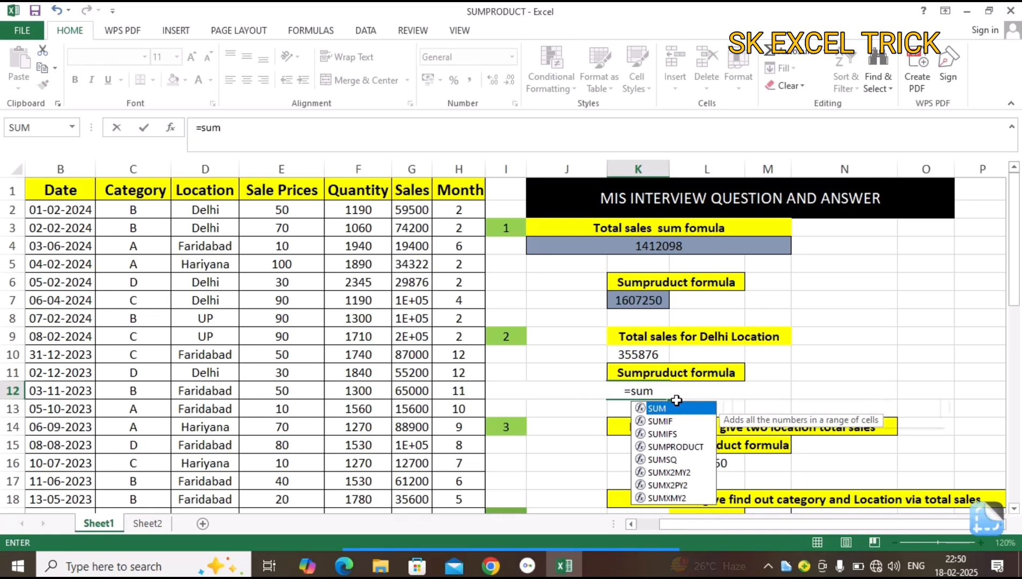
{"action": "key", "text": "Tab"}
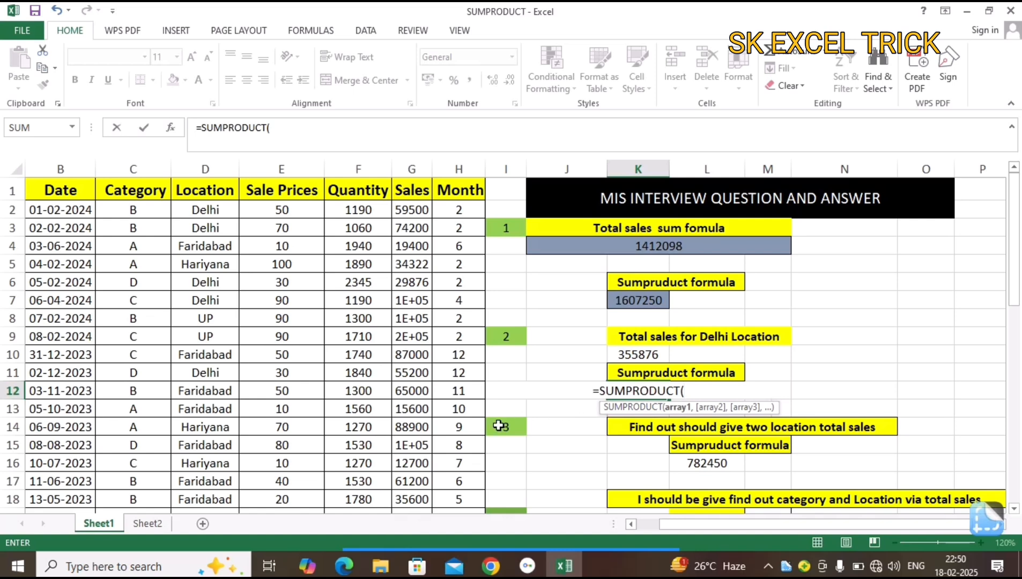
{"action": "left_click", "coordinate": [367, 228]}
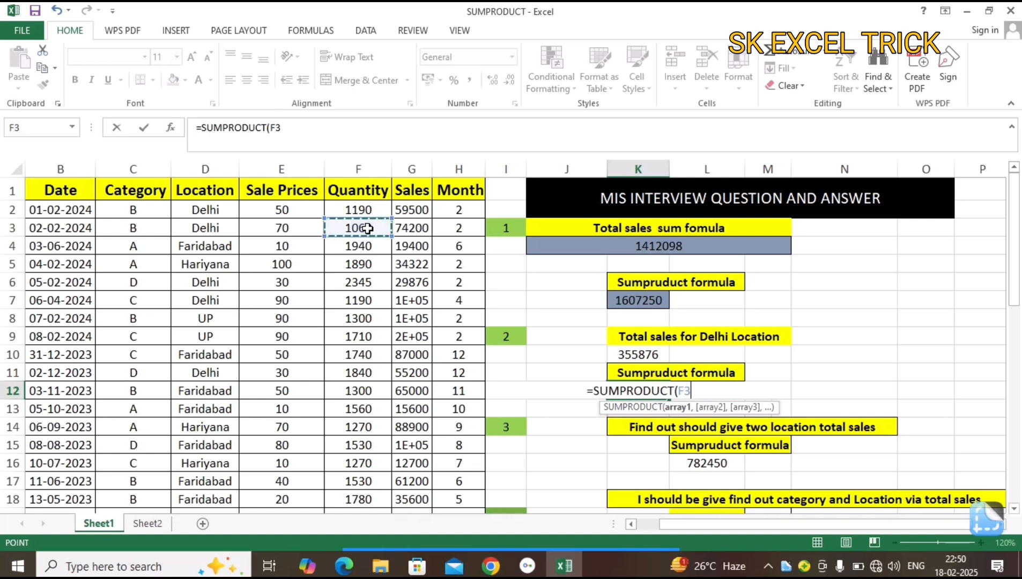
{"action": "key", "text": "Left"}
{"action": "key", "text": "Up"}
{"action": "key", "text": "Up"}
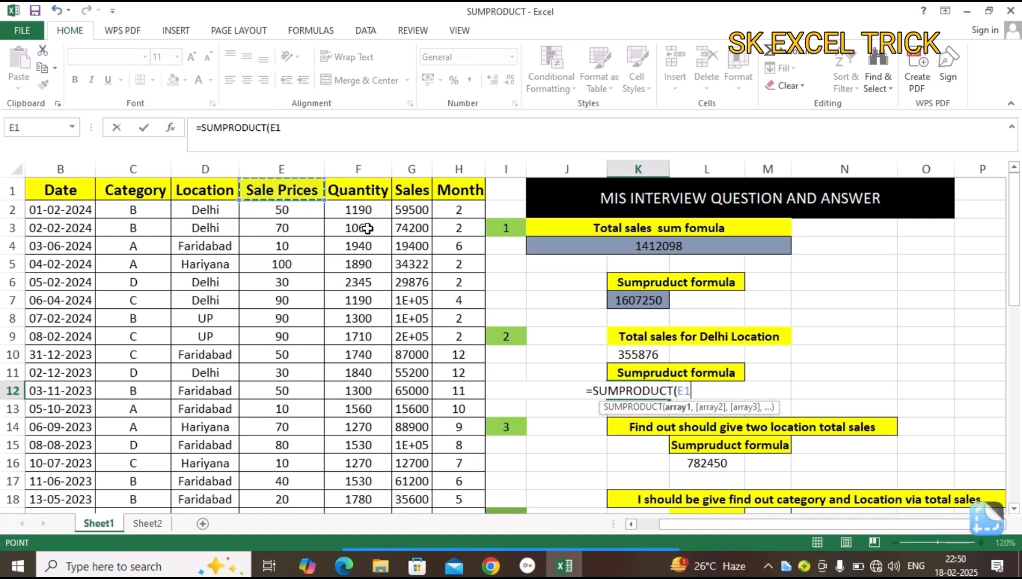
{"action": "key", "text": "Down"}
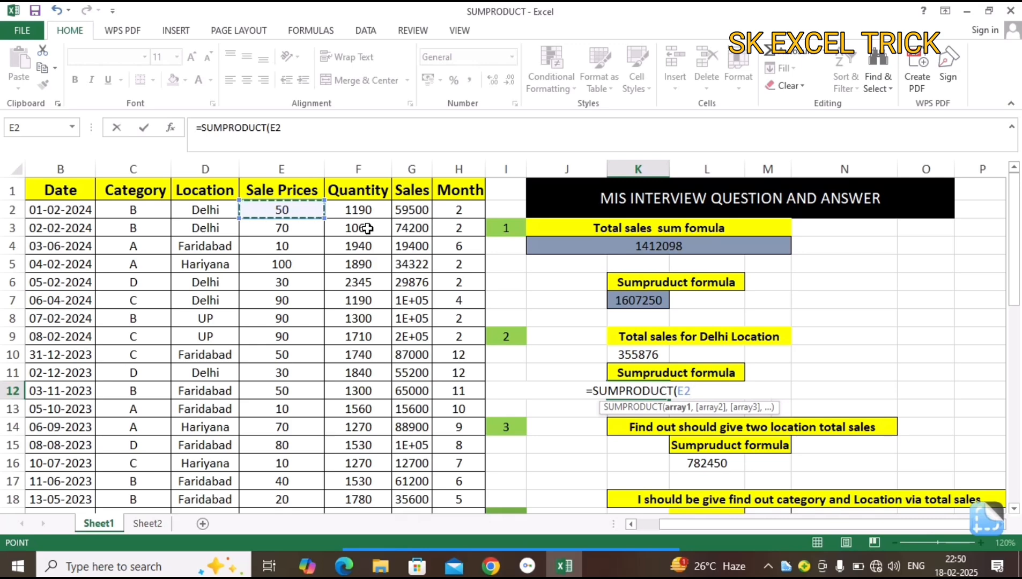
{"action": "key", "text": "ctrl+shift+Down"}
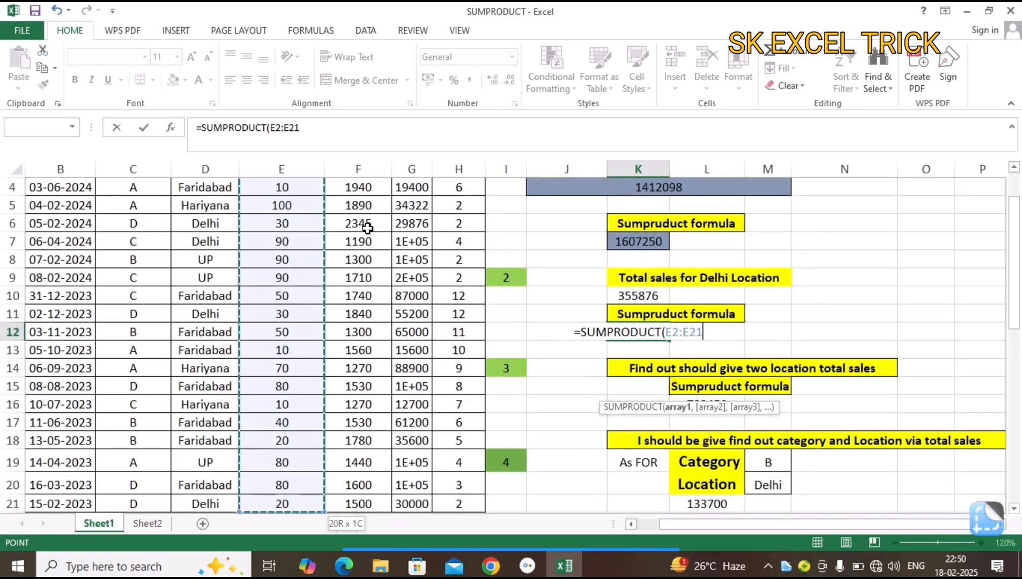
Add the Quantity range F2:F21 as the second array of the SUMPRODUCT in K12.
{"action": "type", "text": ","}
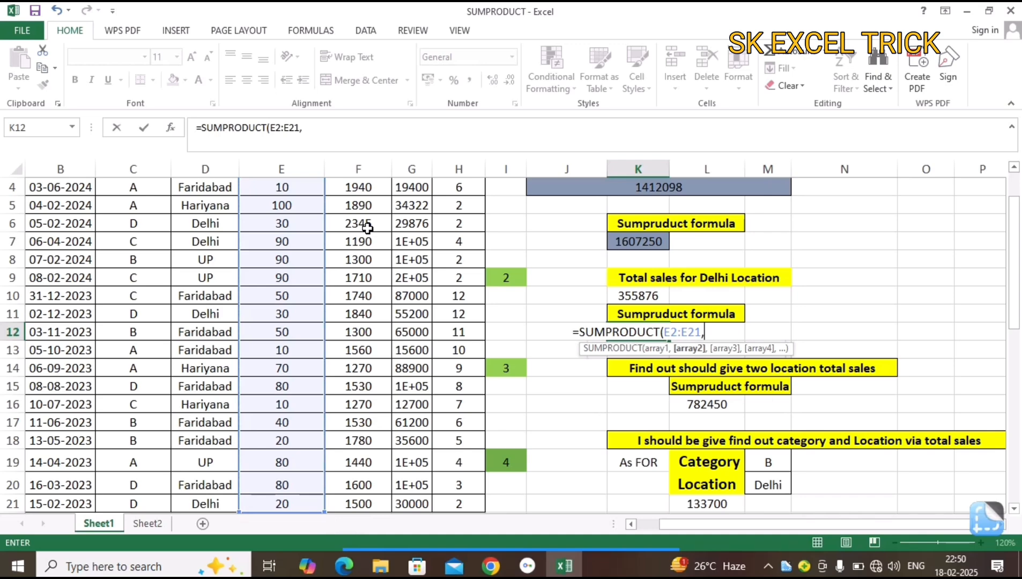
{"action": "left_click", "coordinate": [367, 228]}
{"action": "key", "text": "ctrl+Up"}
{"action": "key", "text": "Down"}
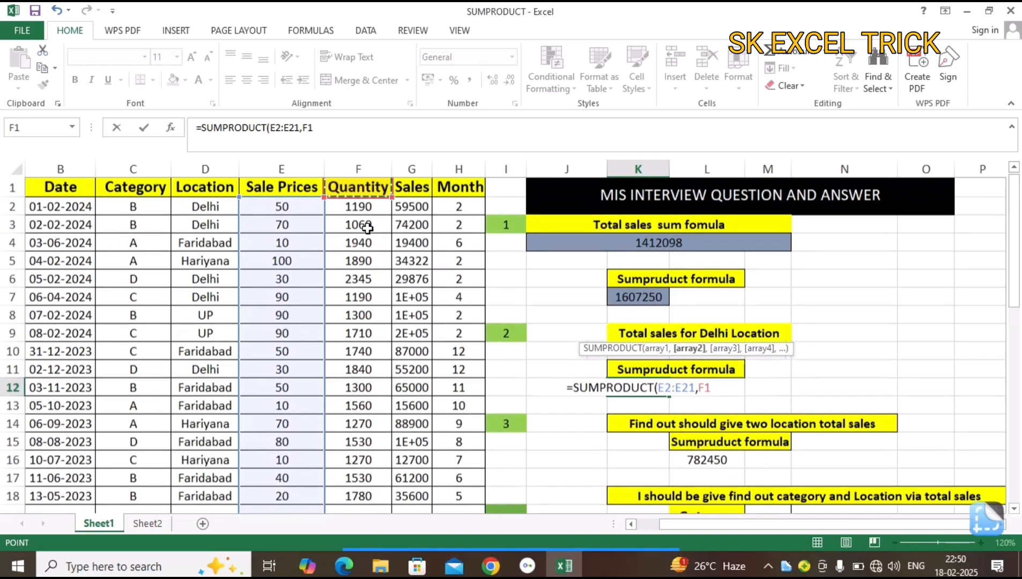
{"action": "key", "text": "ctrl+shift+Down"}
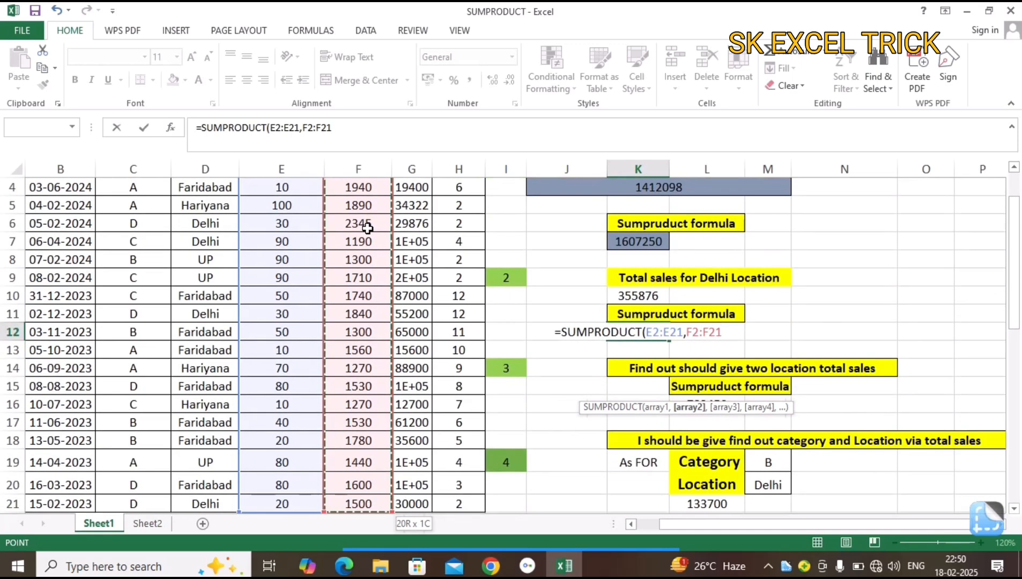
Begin the third SUMPRODUCT array in K12 with a double negative and an opening parenthesis before the Location range D2:D21.
{"action": "type", "text": ",--"}
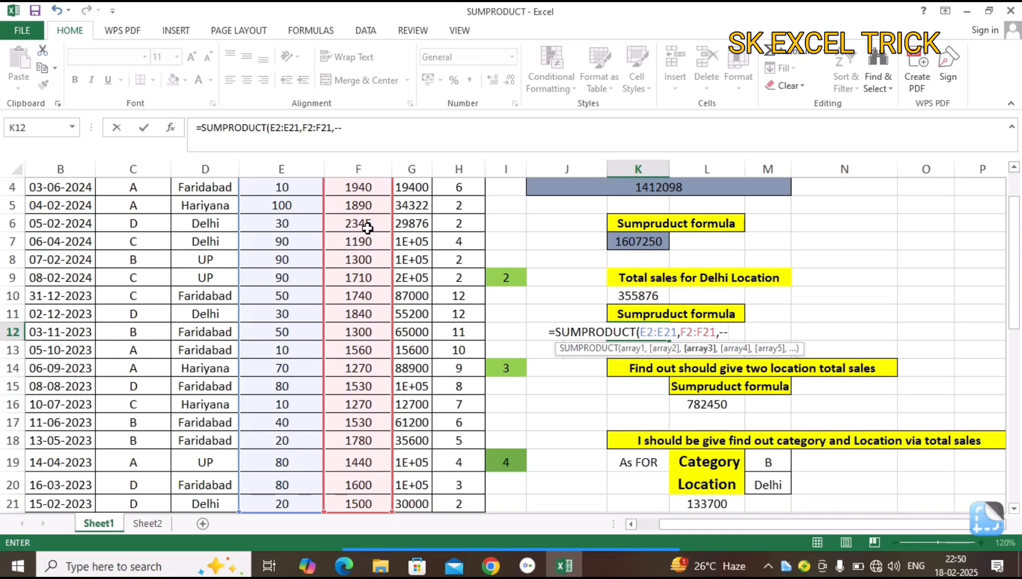
{"action": "type", "text": "("}
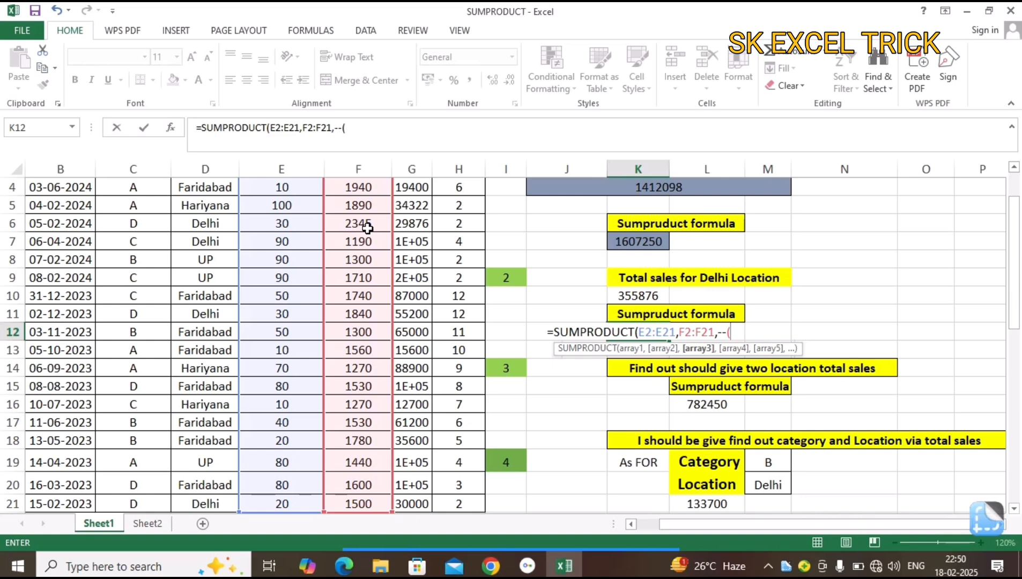
{"action": "left_click", "coordinate": [202, 296]}
{"action": "key", "text": "ctrl+Up"}
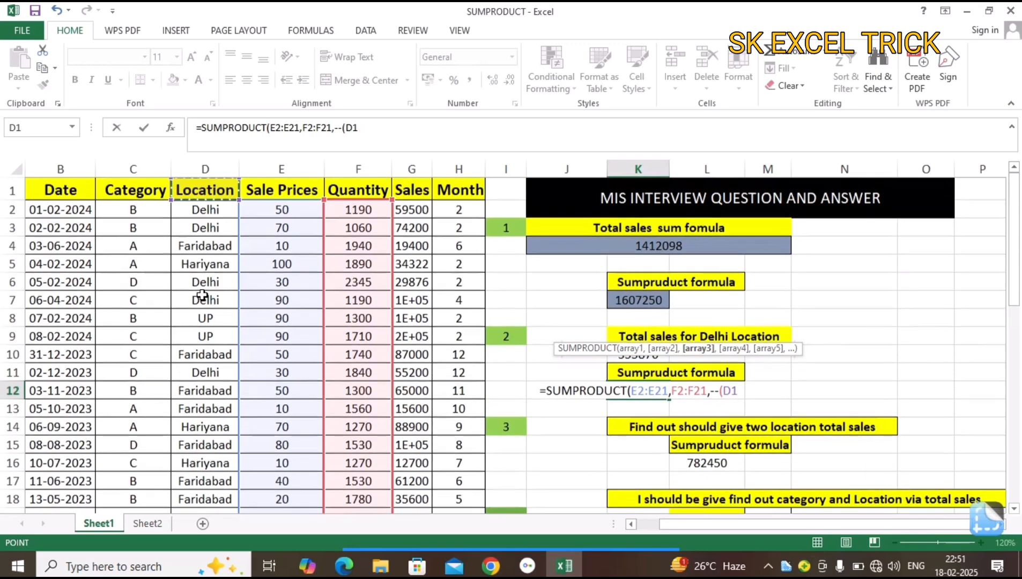
{"action": "key", "text": "Down"}
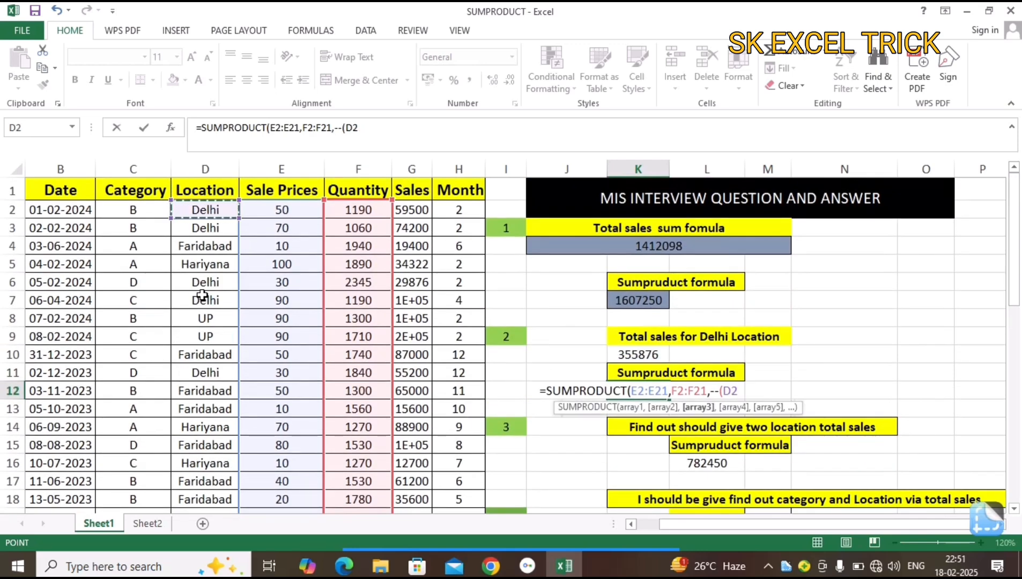
{"action": "key", "text": "ctrl+shift+Down"}
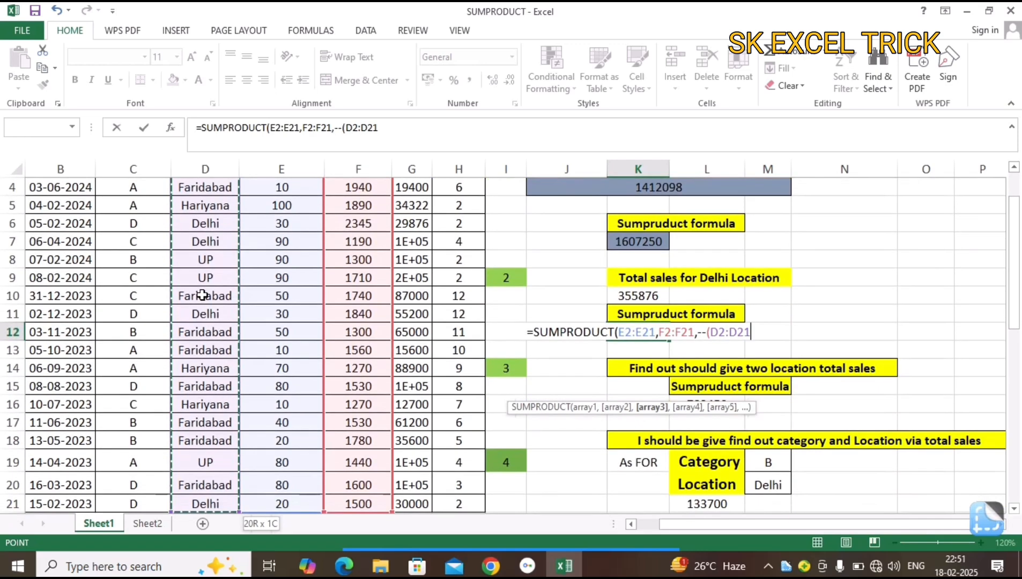
Complete the K12 condition so the Location range equals "Delhi", then enter the formula and accept the suggested closing-parenthesis correction.
{"action": "type", "text": "="}
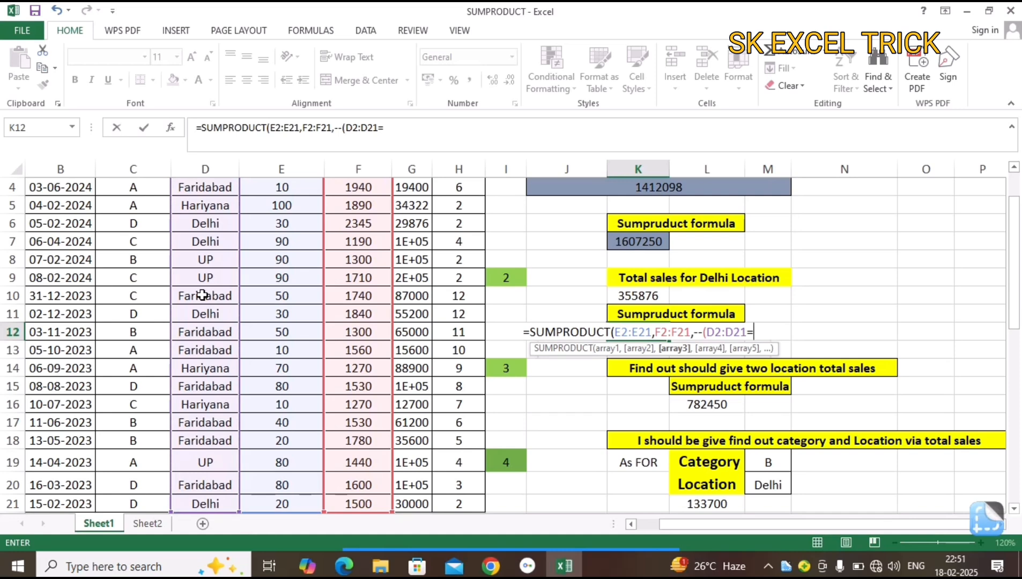
{"action": "type", "text": "\""}
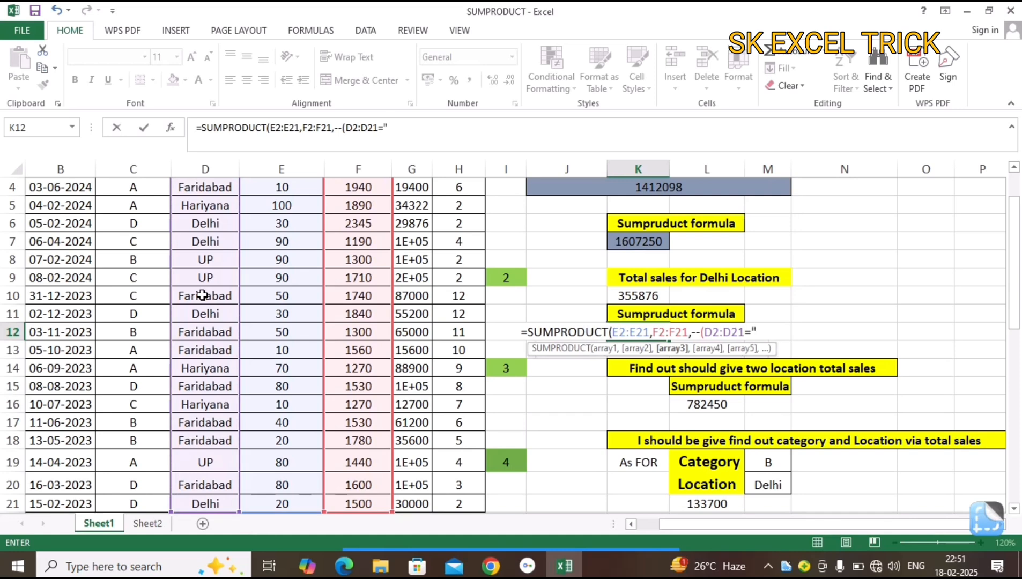
{"action": "type", "text": "Delh"}
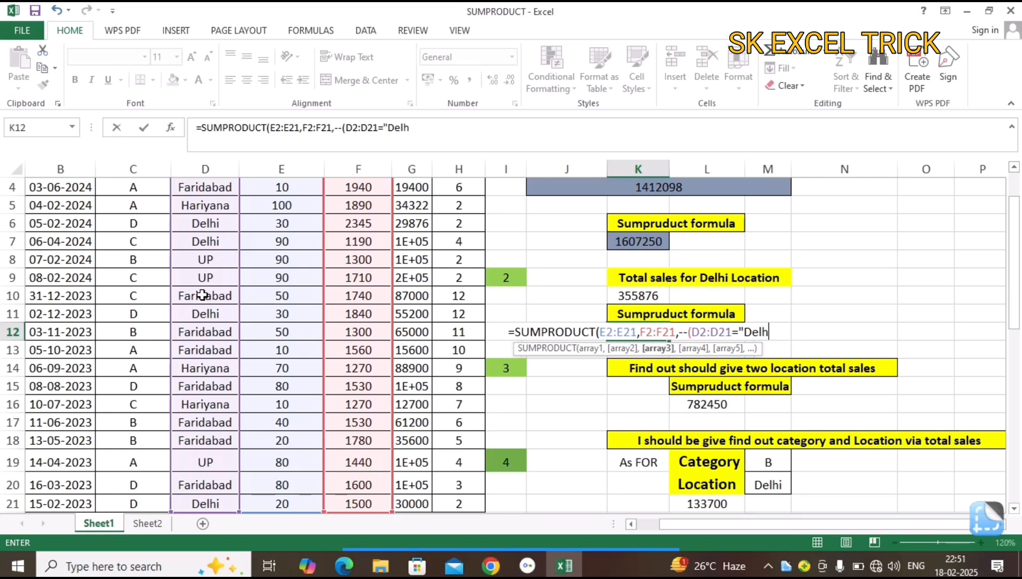
{"action": "type", "text": "i\")"}
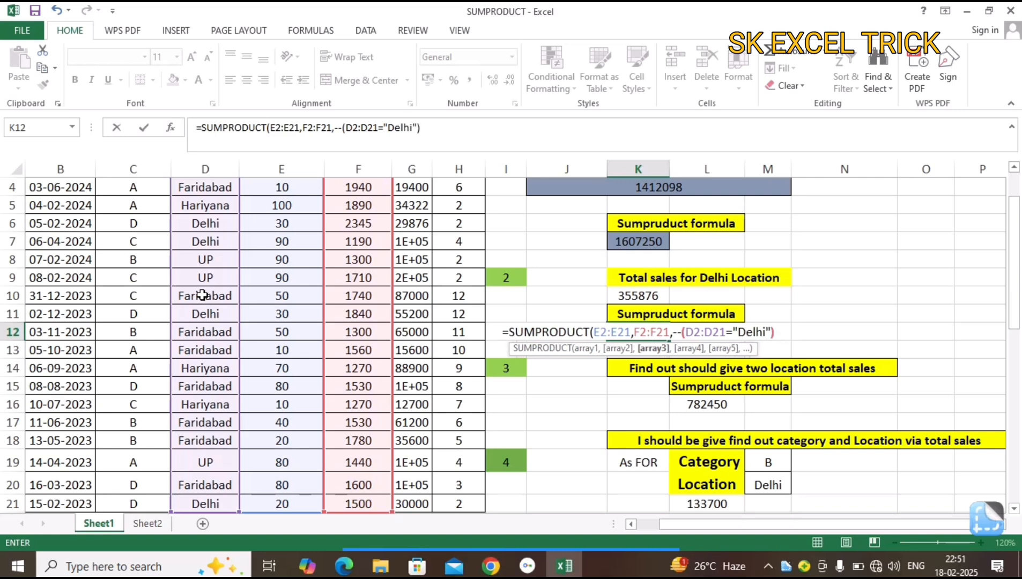
{"action": "key", "text": "Return"}
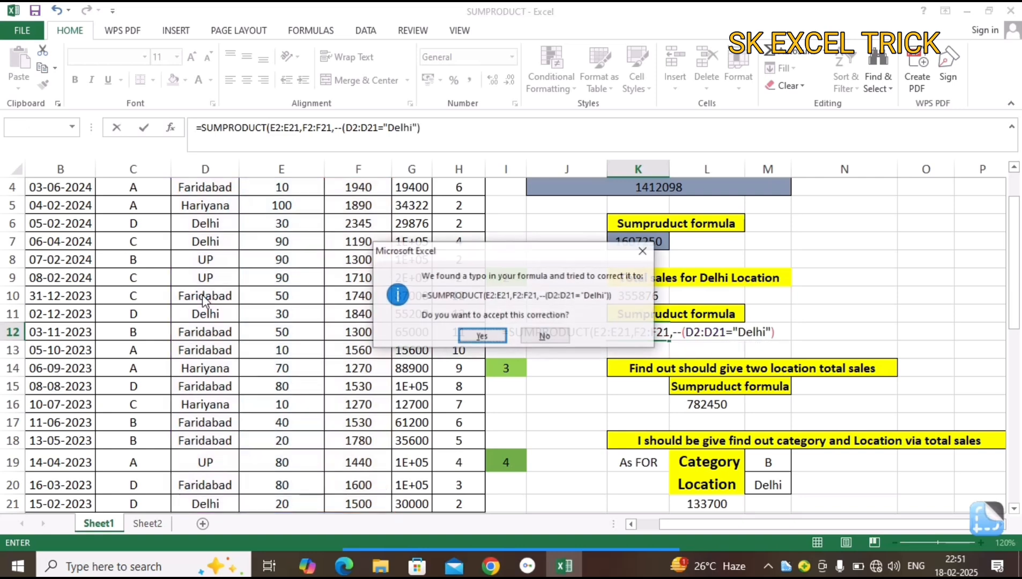
{"action": "key", "text": "Return"}
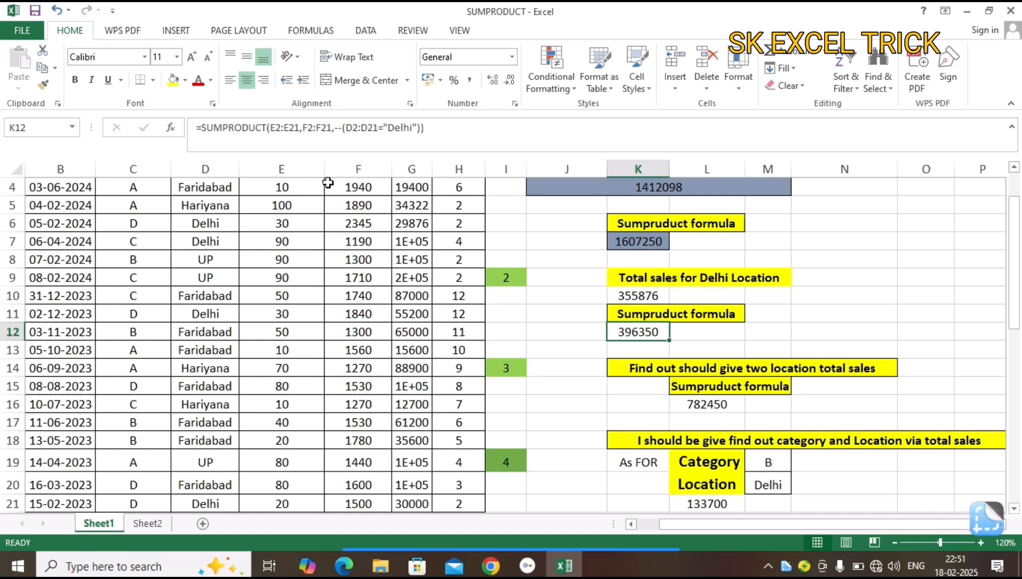
Review the Delhi SUMPRODUCT formula in K12 against the highlighted Location, Sale Prices and Quantity columns.
{"action": "left_click", "coordinate": [514, 126]}
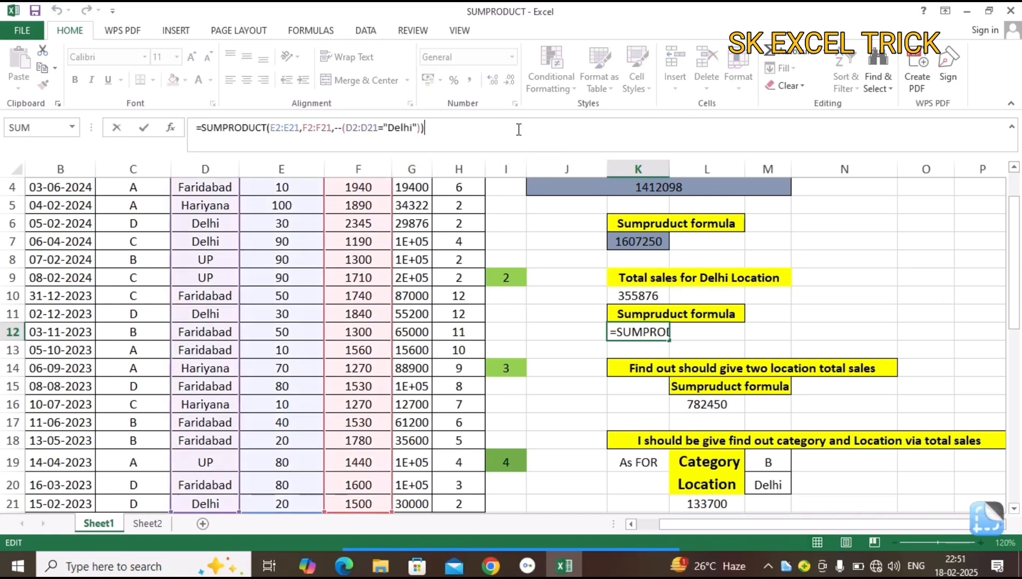
{"action": "left_click_drag", "start_coordinate": [1014, 251], "coordinate": [1013, 221]}
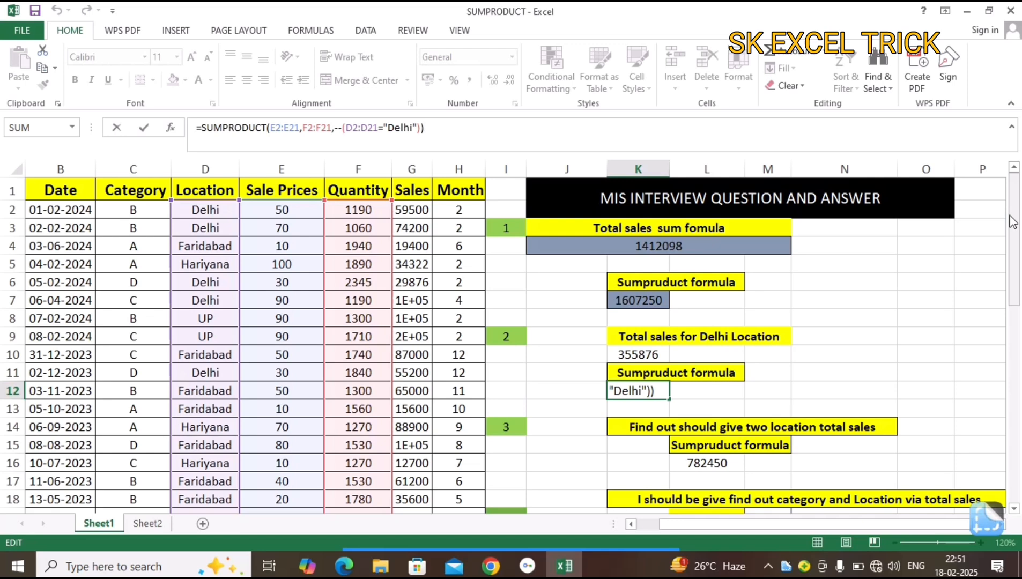
{"action": "key", "text": "ctrl+Return"}
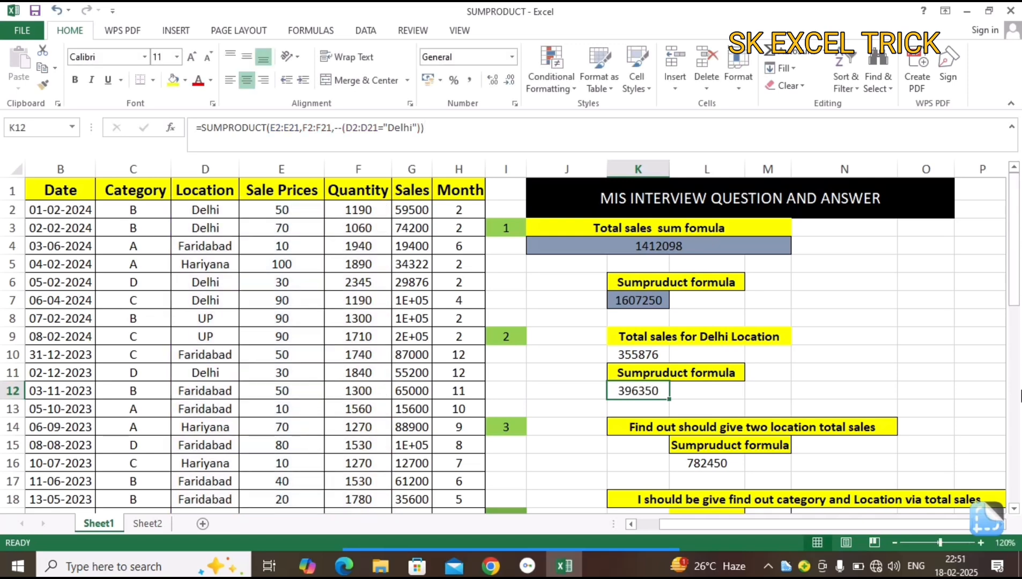
Replace the two-location total sales formula in L16 with a new SUMPRODUCT using the Sale Prices range E2:E21 as its first array.
{"action": "left_click_drag", "start_coordinate": [1015, 295], "coordinate": [1015, 321]}
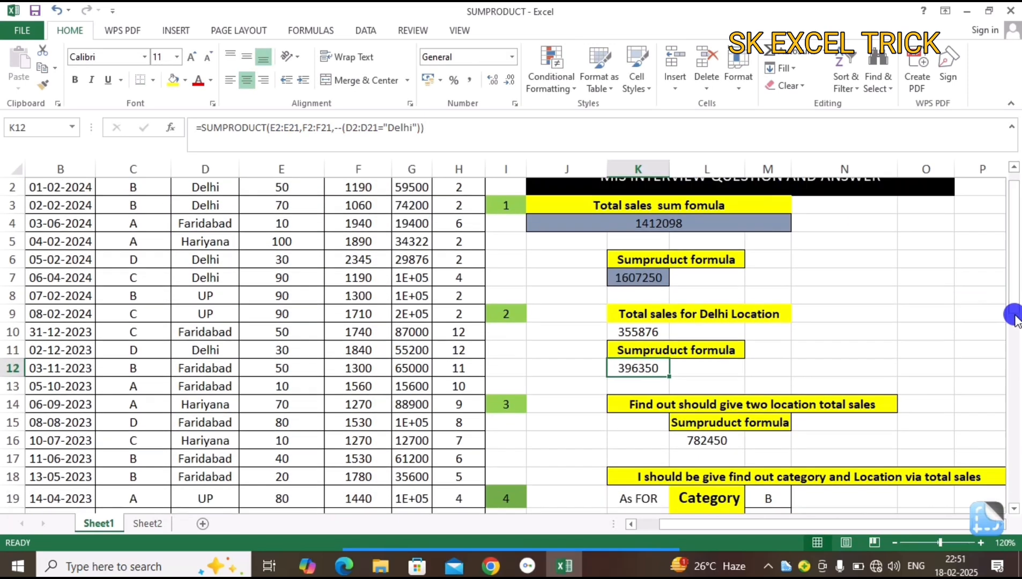
{"action": "left_click", "coordinate": [714, 443]}
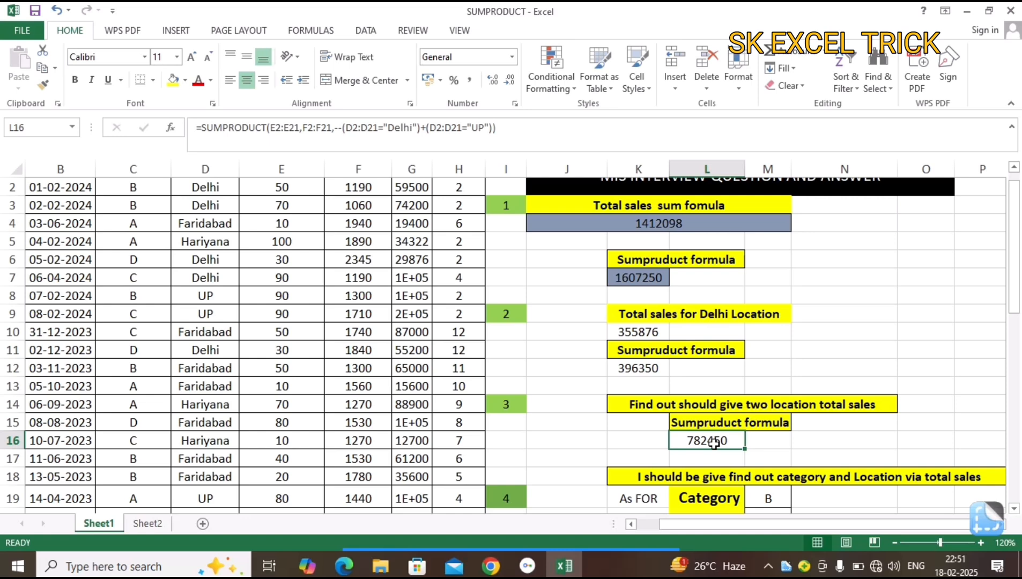
{"action": "double_click", "coordinate": [713, 443]}
{"action": "key", "text": "Escape"}
{"action": "type", "text": "=sum"}
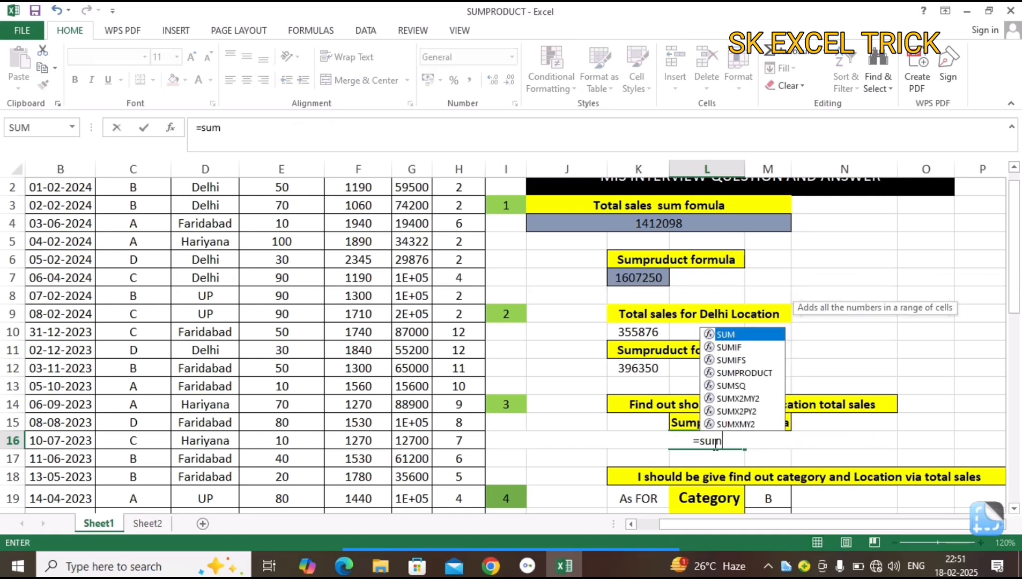
{"action": "key", "text": "Down"}
{"action": "key", "text": "Down"}
{"action": "key", "text": "Down"}
{"action": "key", "text": "Tab"}
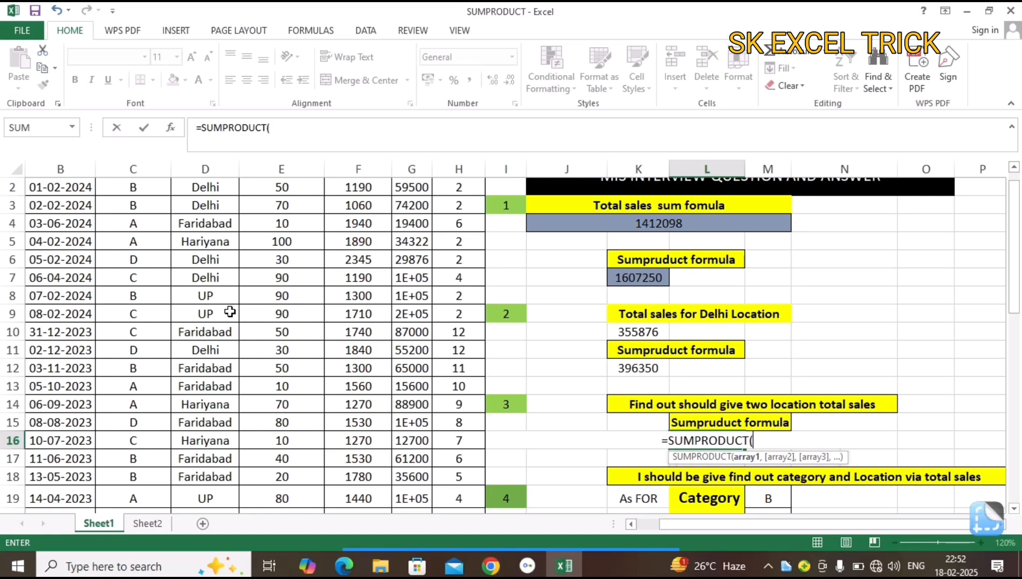
{"action": "left_click", "coordinate": [285, 308]}
{"action": "key", "text": "ctrl+Up"}
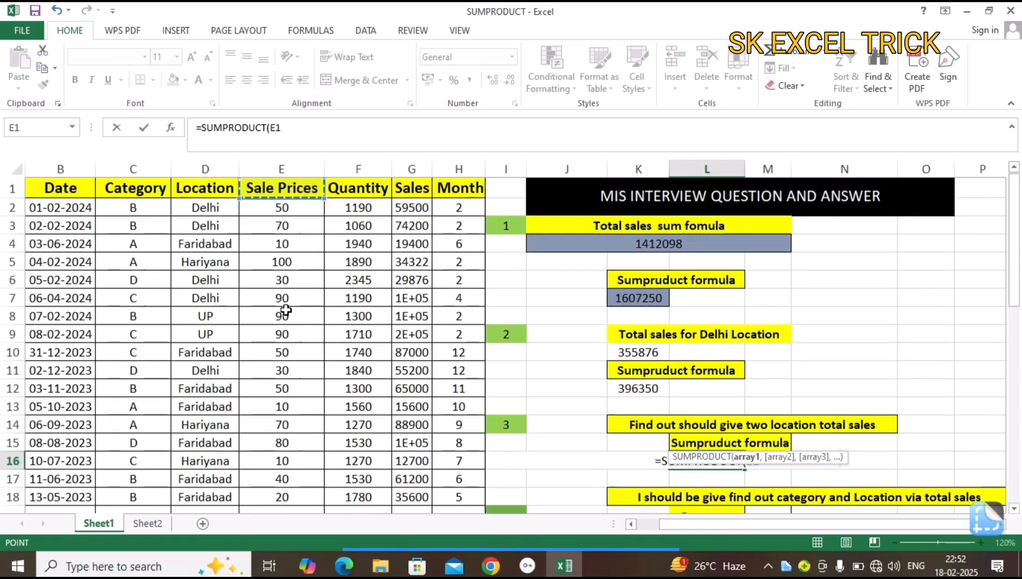
{"action": "key", "text": "Down"}
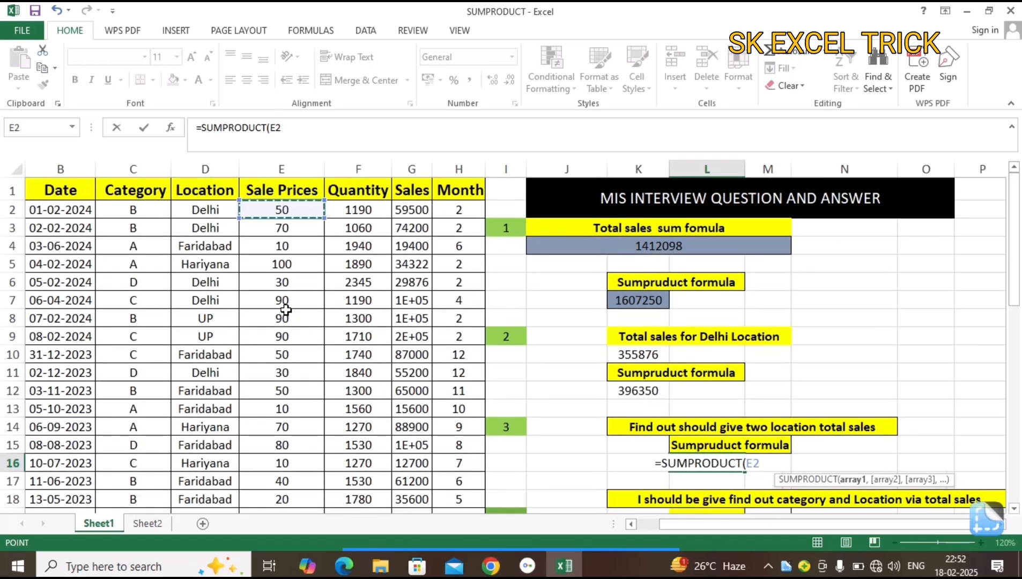
{"action": "key", "text": "ctrl+shift+Down"}
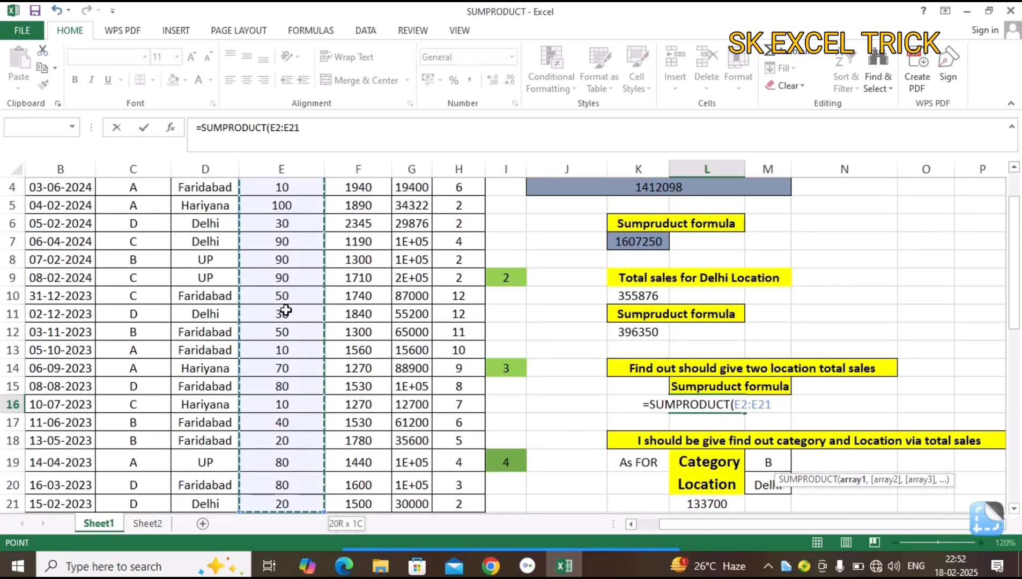
Add the Quantity range F2:F21 as the second array of the SUMPRODUCT formula in L16.
{"action": "type", "text": ","}
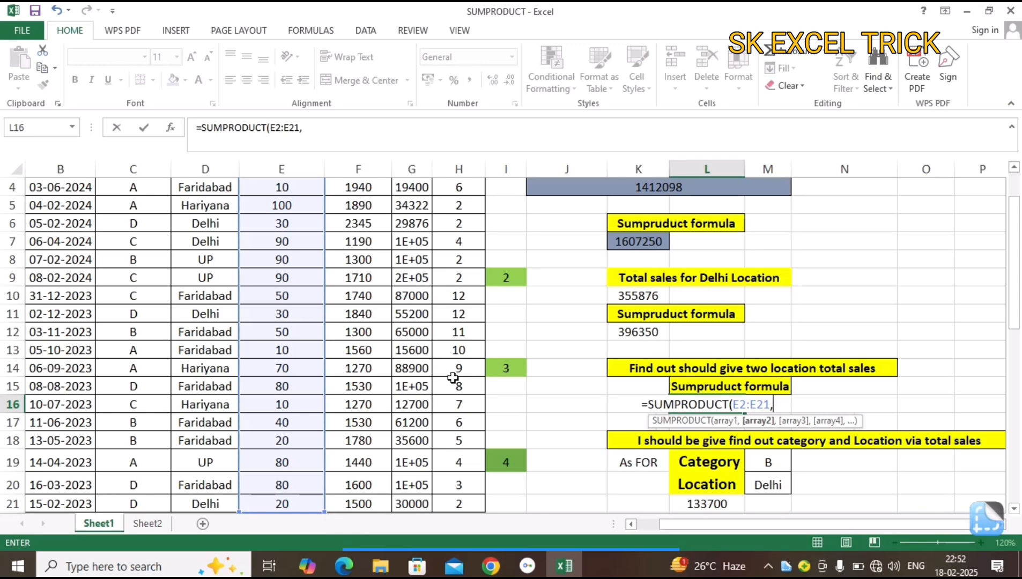
{"action": "left_click", "coordinate": [363, 370]}
{"action": "key", "text": "ctrl+Up"}
{"action": "key", "text": "Down"}
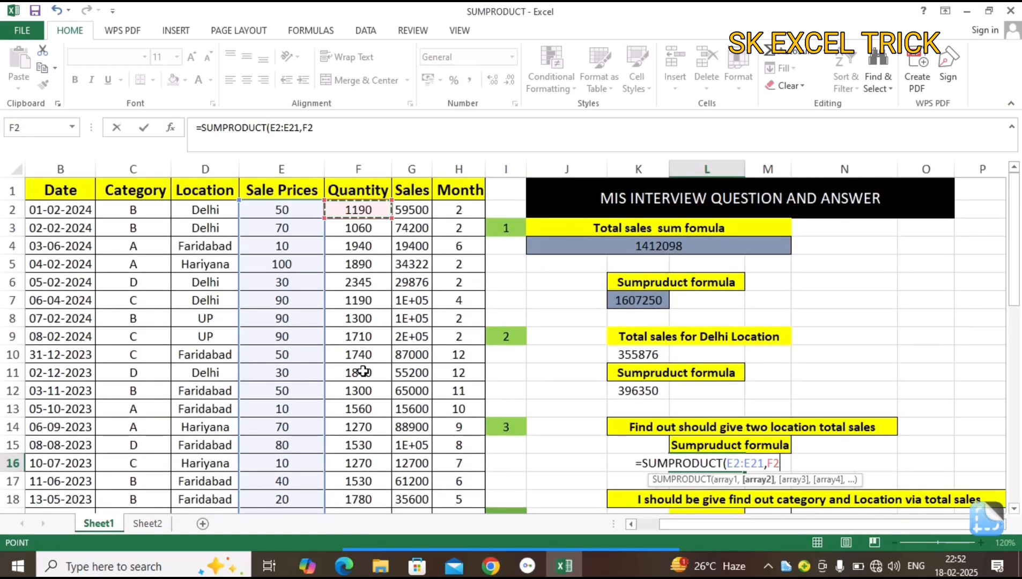
{"action": "key", "text": "ctrl+shift+Down"}
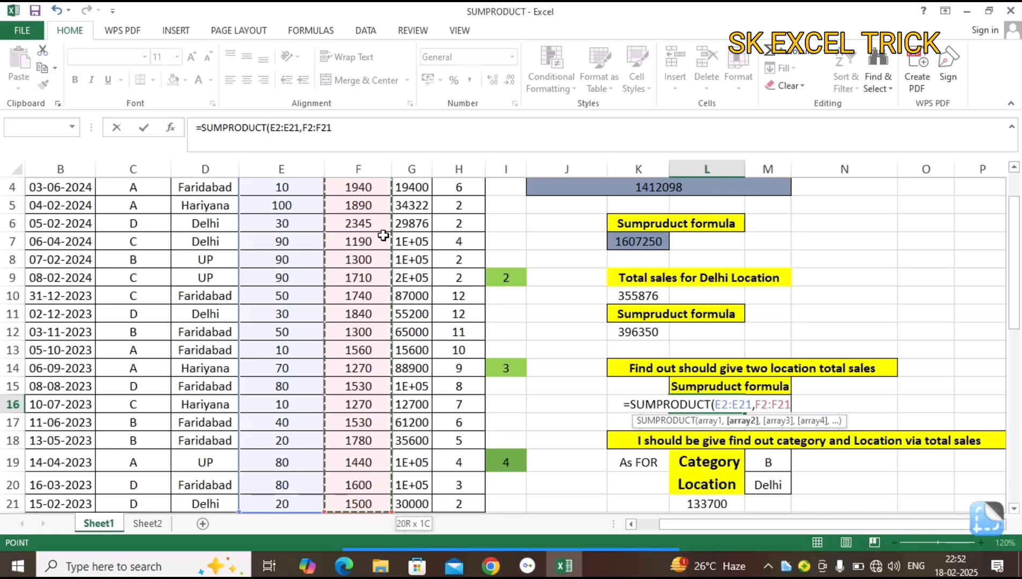
{"action": "type", "text": ","}
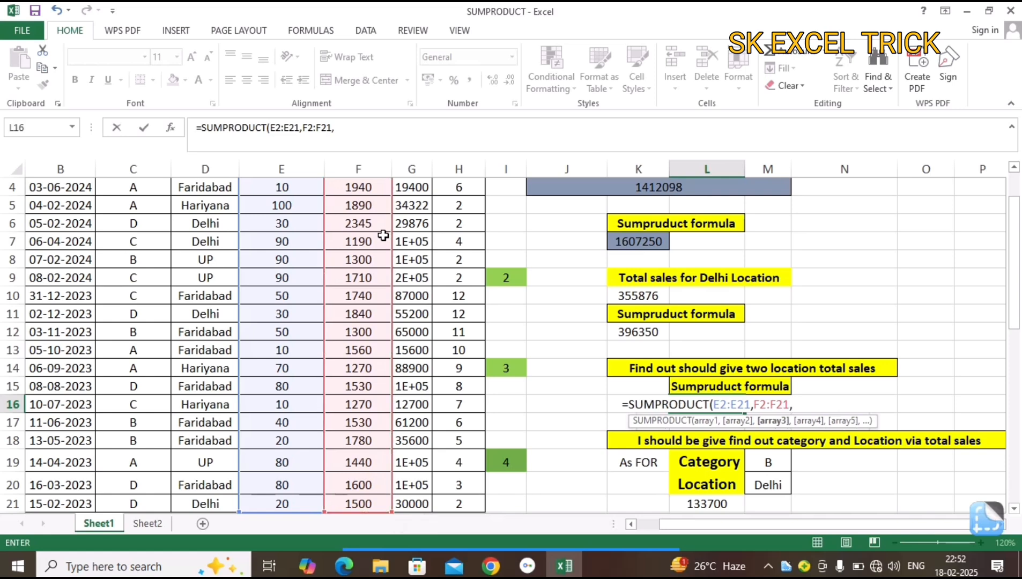
{"action": "type", "text": "---"}
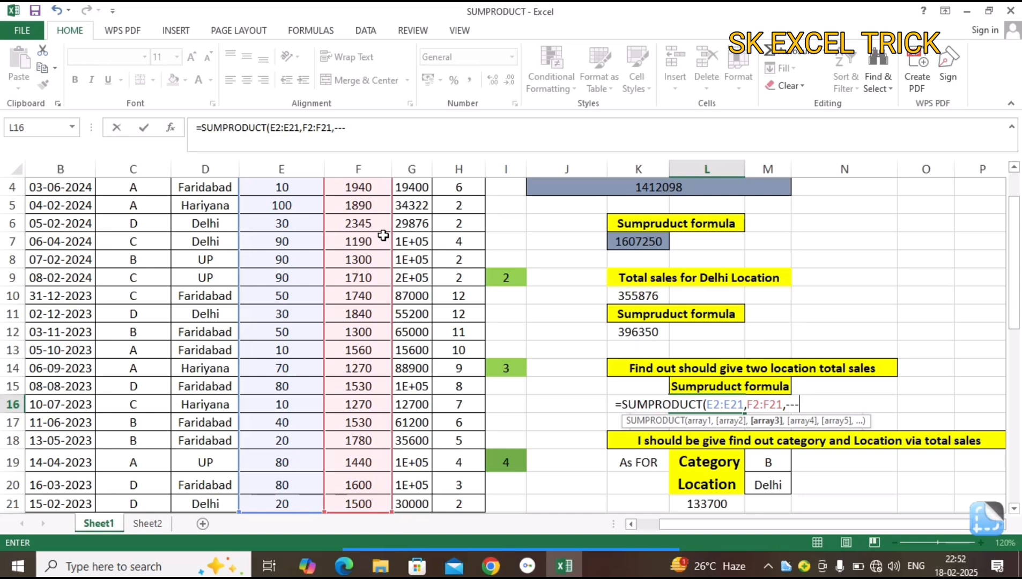
{"action": "type", "text": "("}
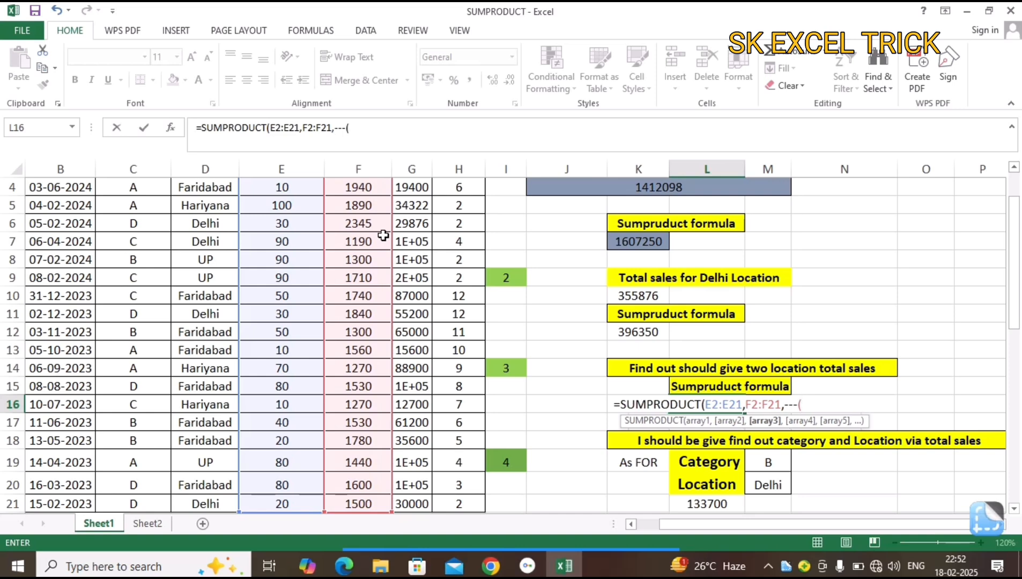
Start the third array in L16 with three minus signs and an opening parenthesis before the Location range D2:D21.
{"action": "left_click", "coordinate": [204, 300]}
{"action": "key", "text": "ctrl+Up"}
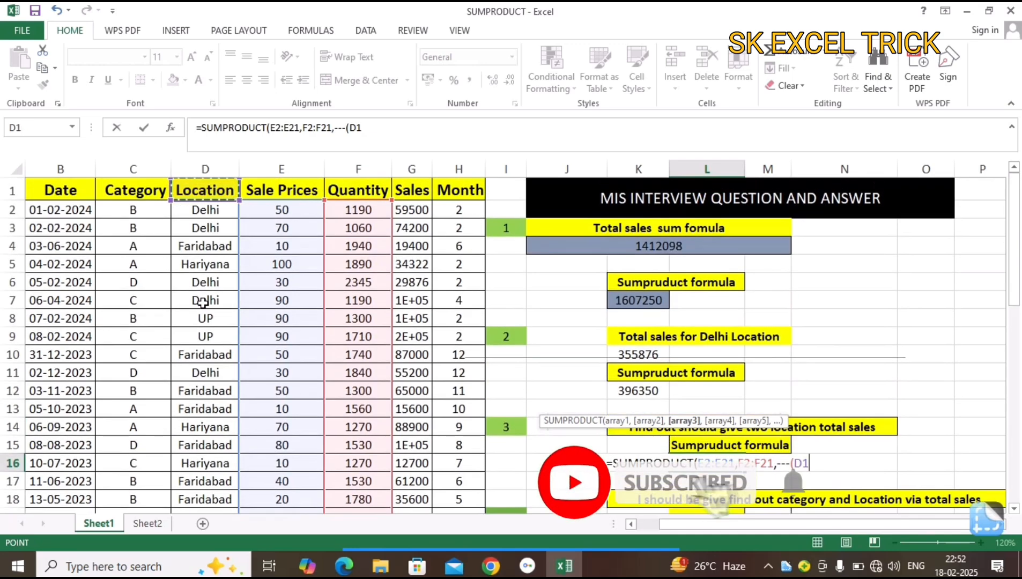
{"action": "key", "text": "Down"}
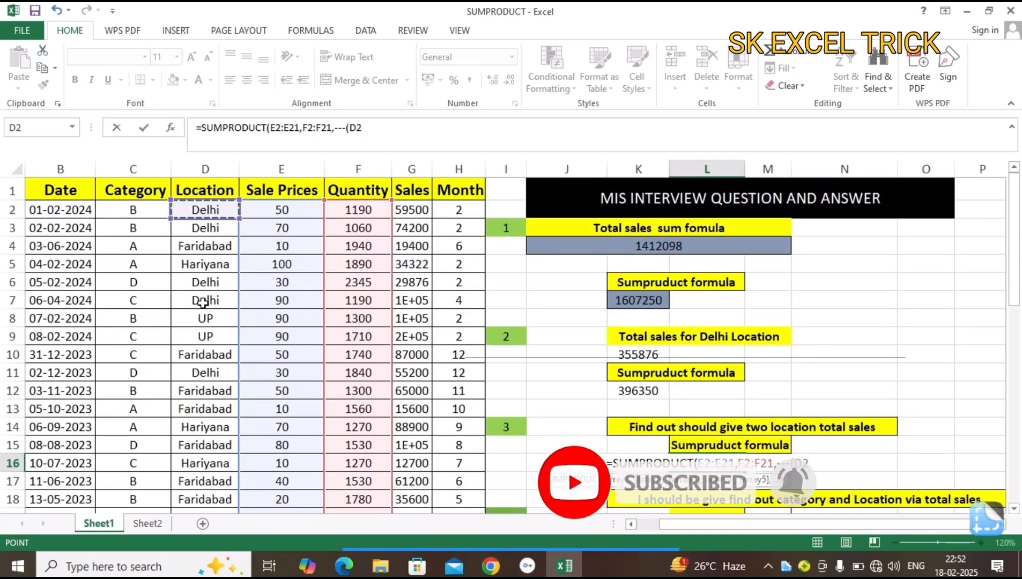
{"action": "key", "text": "ctrl+shift+Down"}
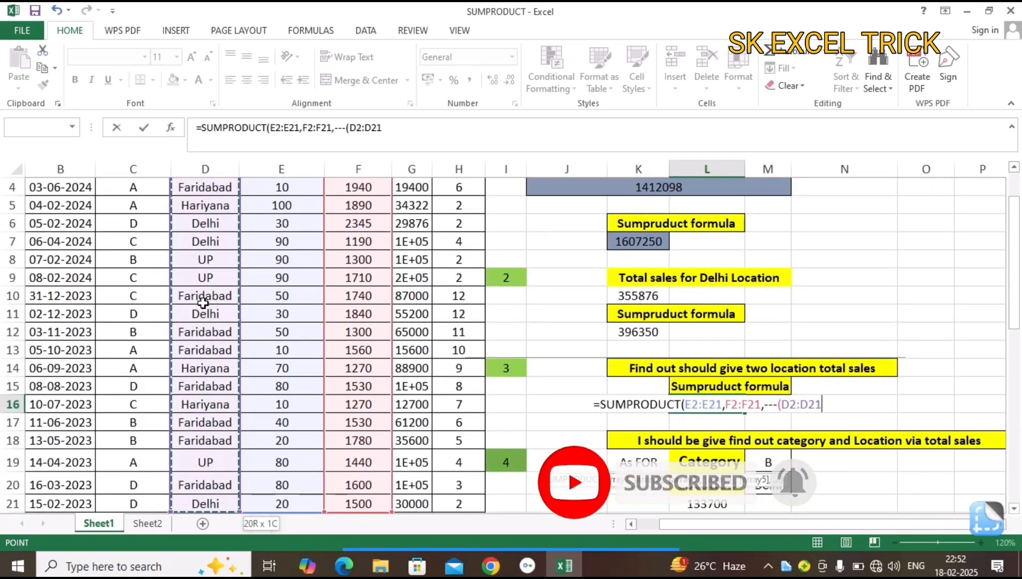
Set the Location condition in L16 equal to "Delhi" and close its parenthesis.
{"action": "type", "text": "="}
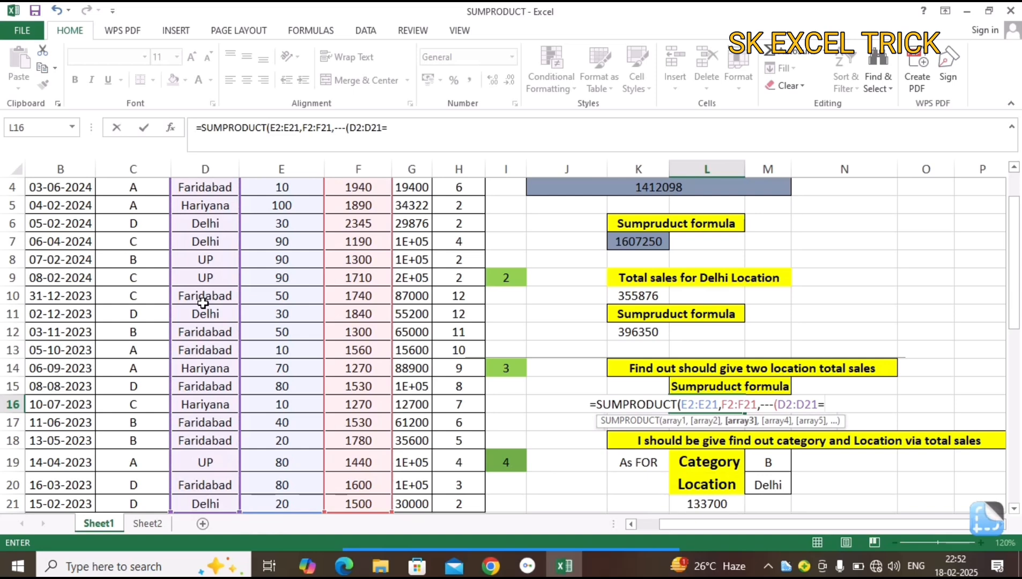
{"action": "type", "text": "\"D"}
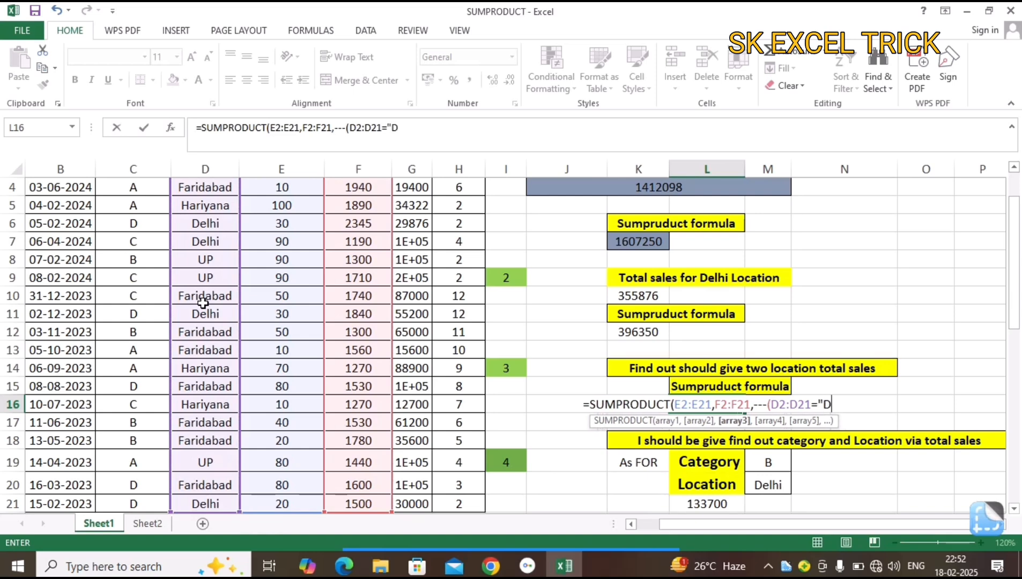
{"action": "type", "text": "delhi"}
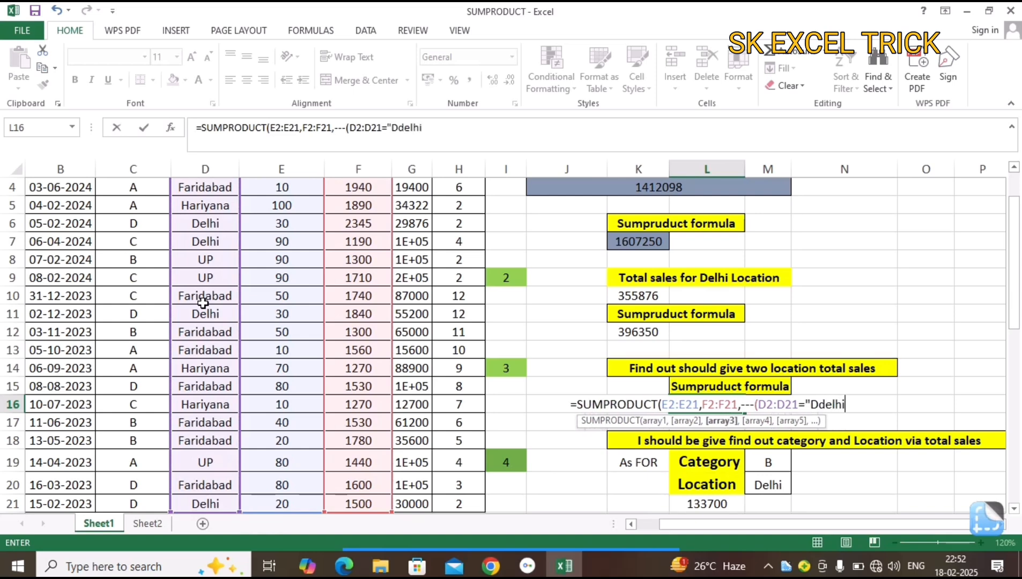
{"action": "key", "text": "BackSpace"}
{"action": "key", "text": "BackSpace"}
{"action": "key", "text": "BackSpace"}
{"action": "key", "text": "BackSpace"}
{"action": "key", "text": "BackSpace"}
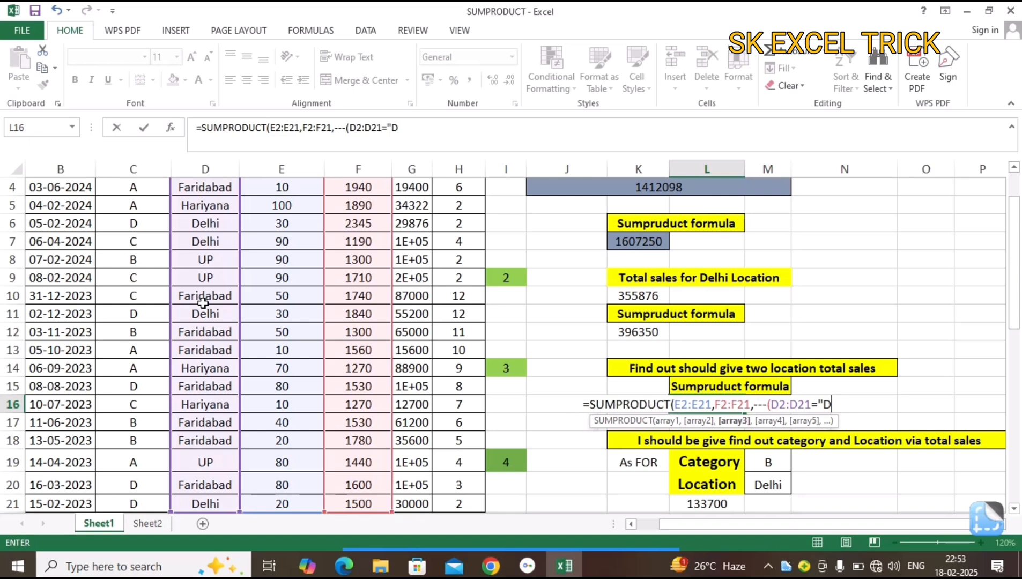
{"action": "type", "text": "elhi\""}
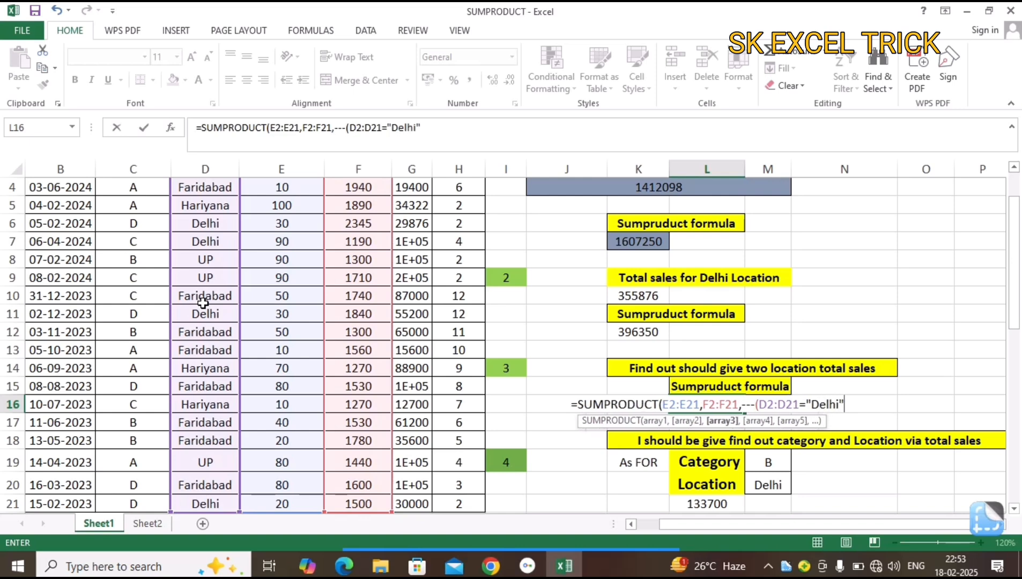
{"action": "type", "text": ")+"}
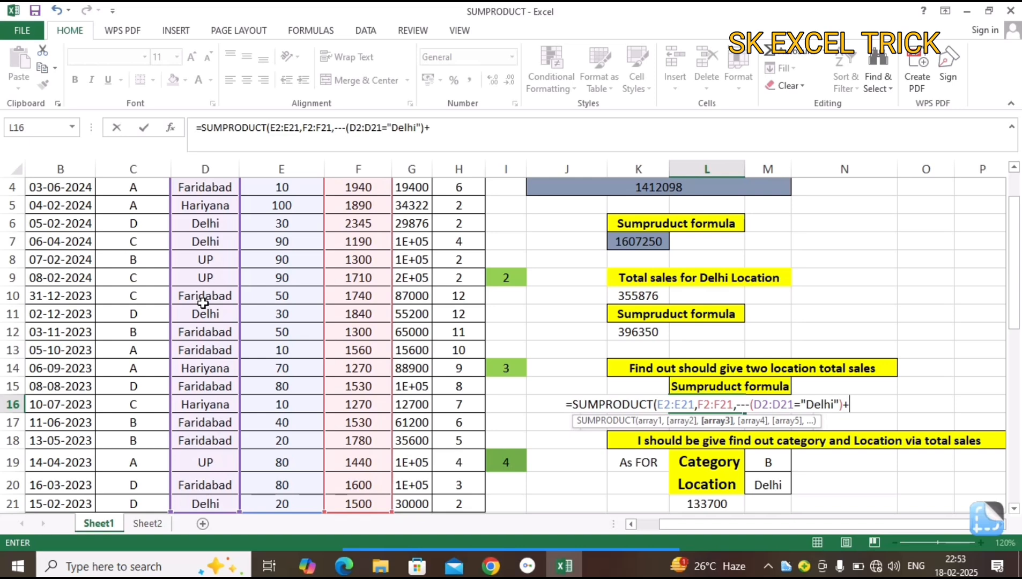
{"action": "type", "text": "("}
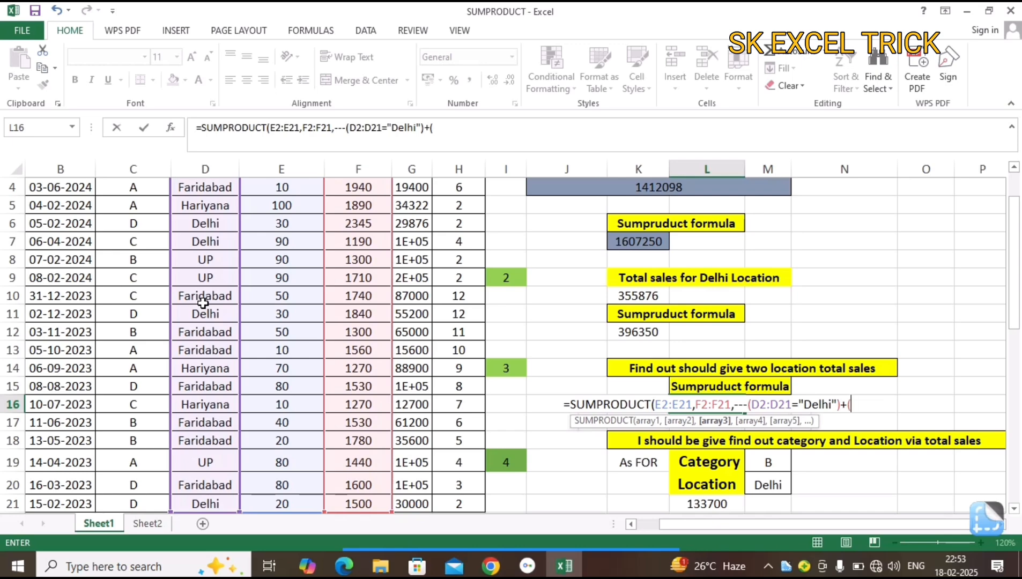
Append a plus sign and an opening parenthesis with the Location range D2:D21 to begin a second condition in L16.
{"action": "left_click", "coordinate": [202, 303]}
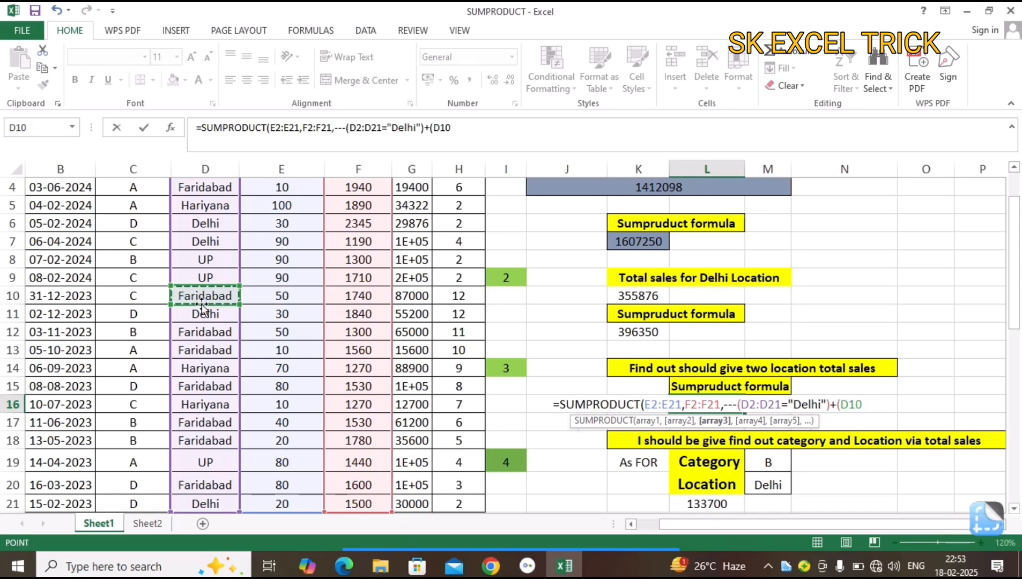
{"action": "key", "text": "ctrl+Up"}
{"action": "key", "text": "Down"}
{"action": "key", "text": "ctrl+shift+Down"}
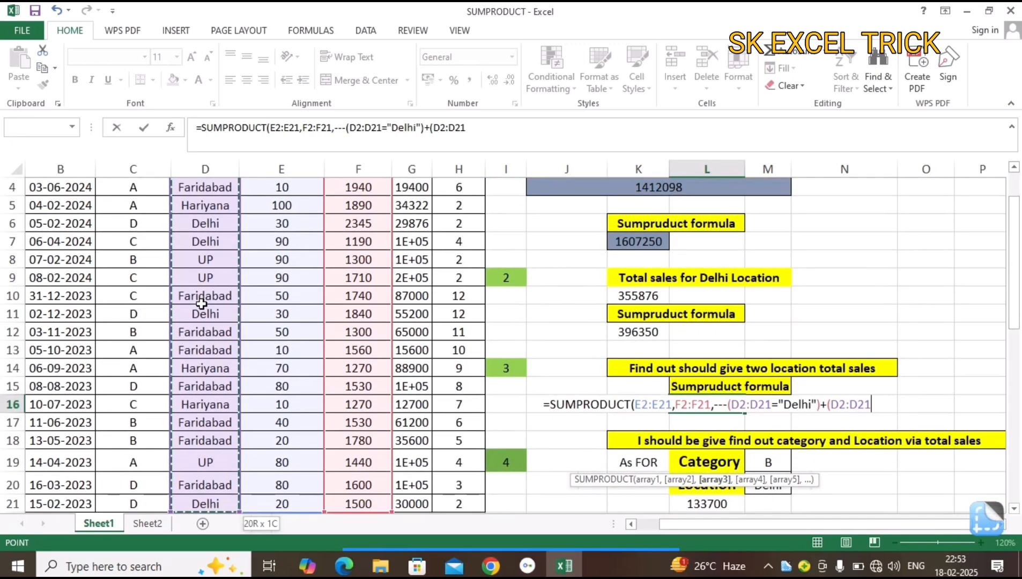
Complete the second L16 condition as equal to "UP", then enter the formula and accept the closing-parenthesis correction.
{"action": "type", "text": "="}
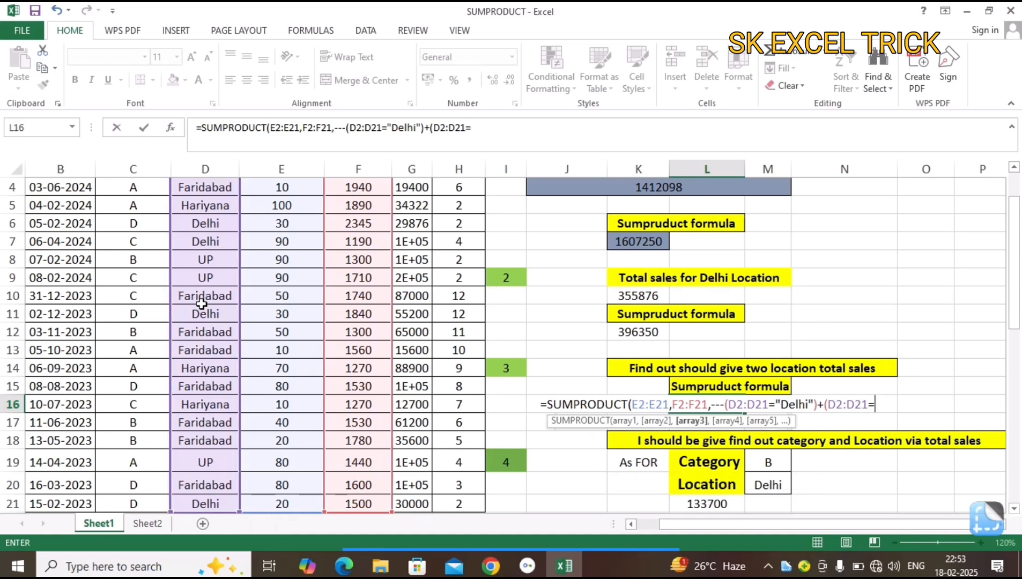
{"action": "type", "text": "\""}
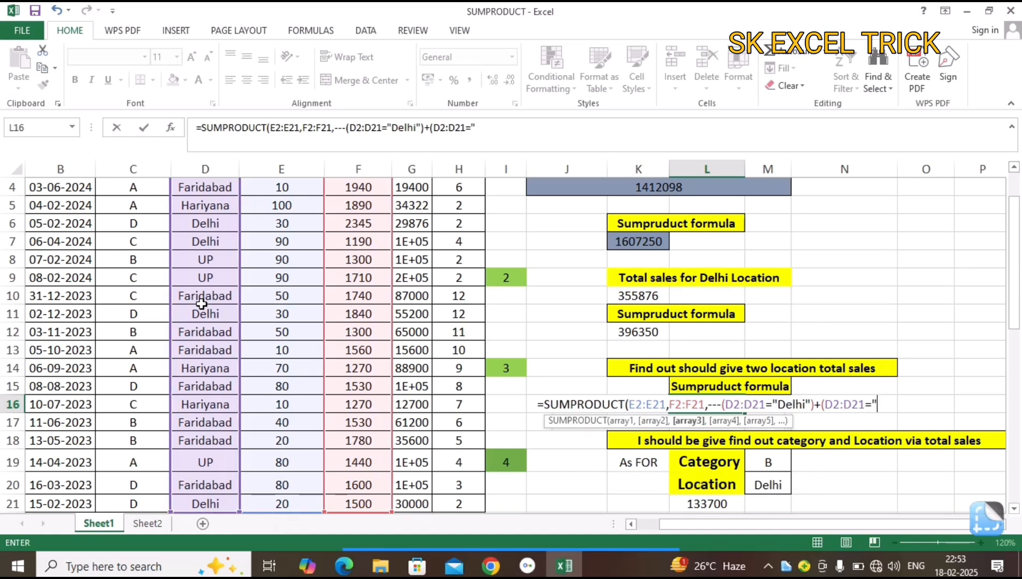
{"action": "type", "text": "U"}
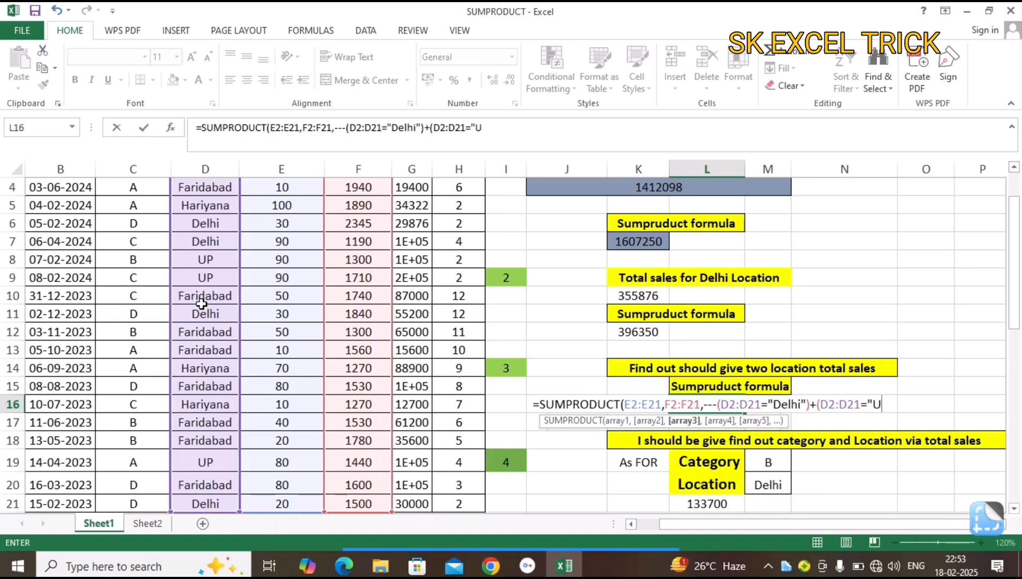
{"action": "type", "text": "P\""}
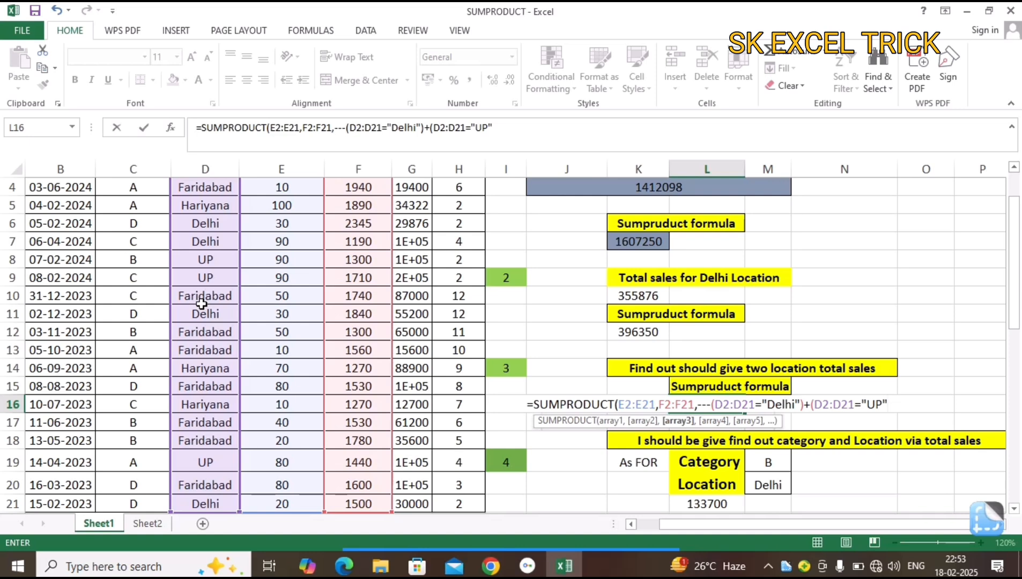
{"action": "type", "text": ")"}
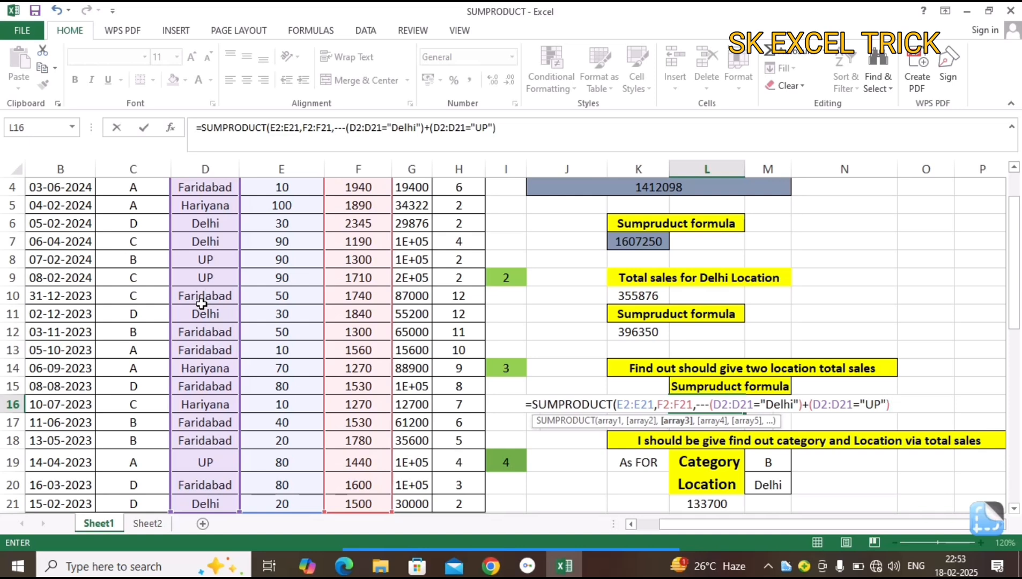
{"action": "key", "text": "Return"}
{"action": "key", "text": "Return"}
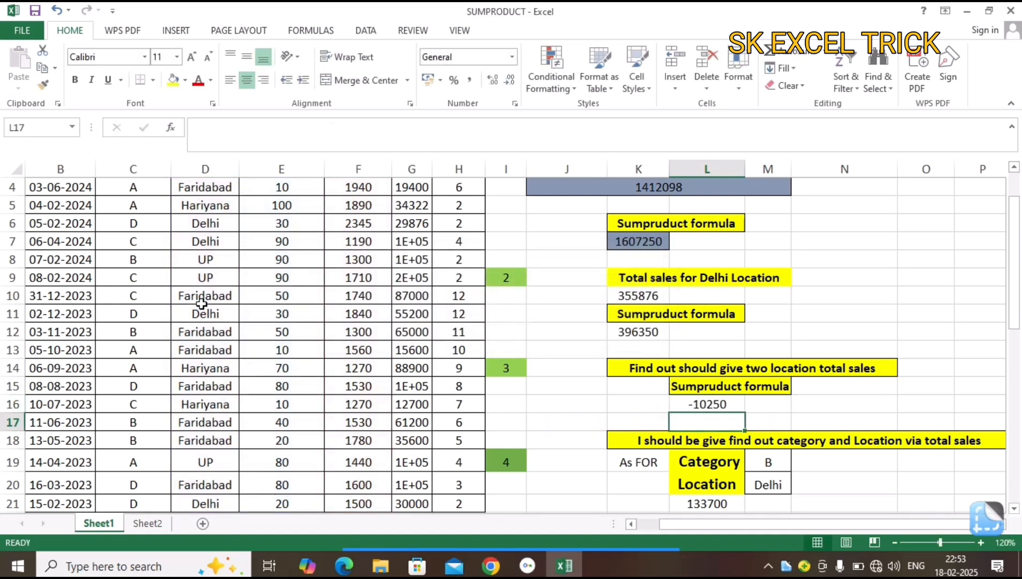
Remove the extra minus sign in L16 so a double negative precedes the Delhi condition, and re-enter the formula.
{"action": "key", "text": "Up"}
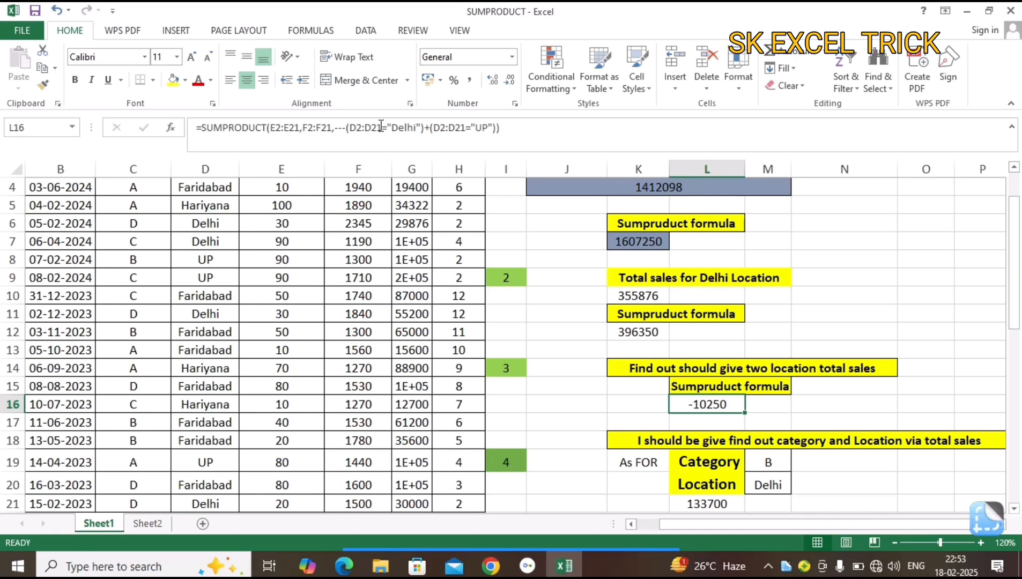
{"action": "left_click", "coordinate": [345, 132]}
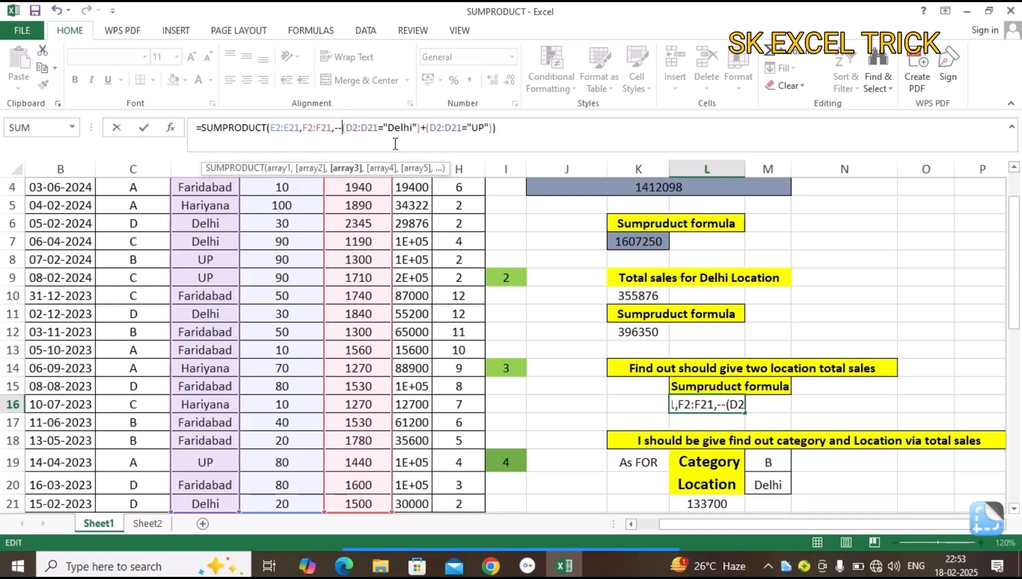
{"action": "key", "text": "Return"}
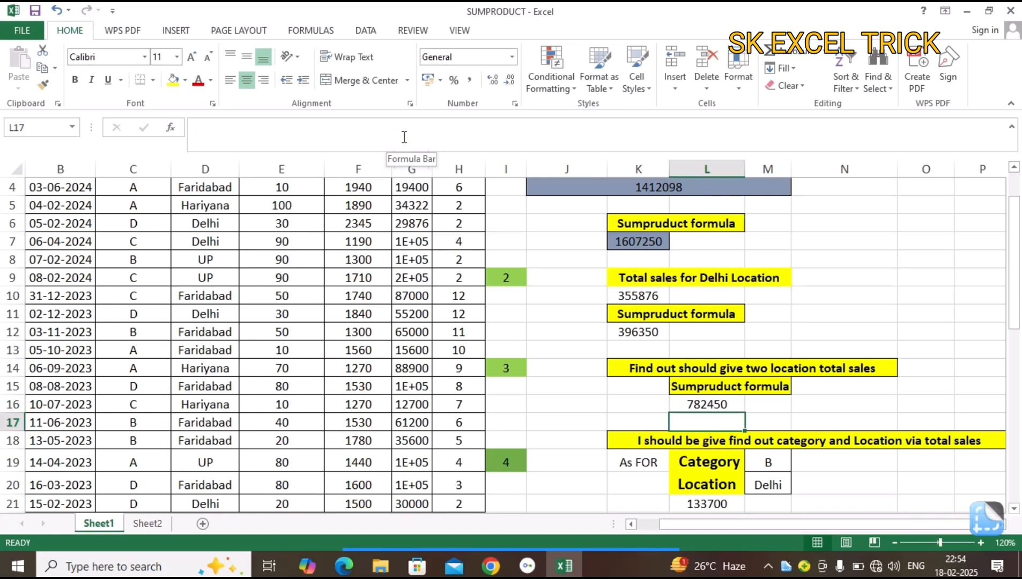
Review the two-location formula in L16 and sample entries in the Category and Location columns.
{"action": "left_click", "coordinate": [712, 406]}
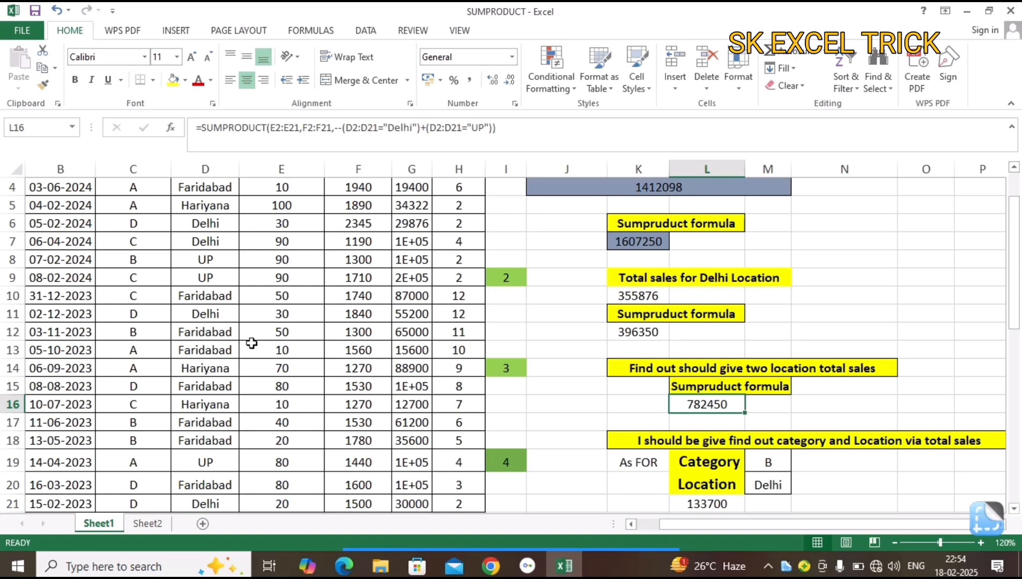
{"action": "left_click_drag", "start_coordinate": [175, 315], "coordinate": [177, 333]}
{"action": "left_click", "coordinate": [141, 310]}
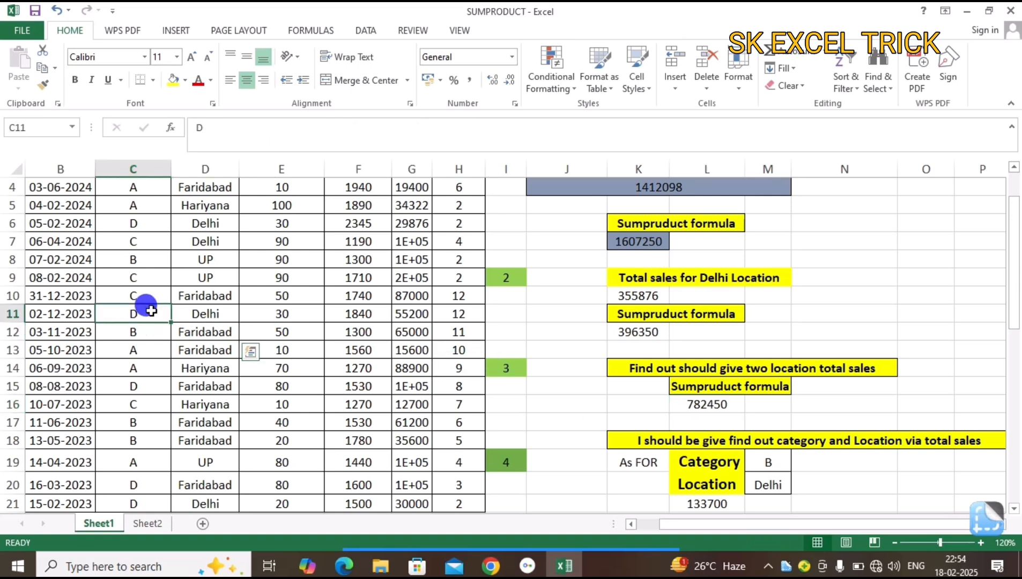
{"action": "left_click", "coordinate": [141, 260]}
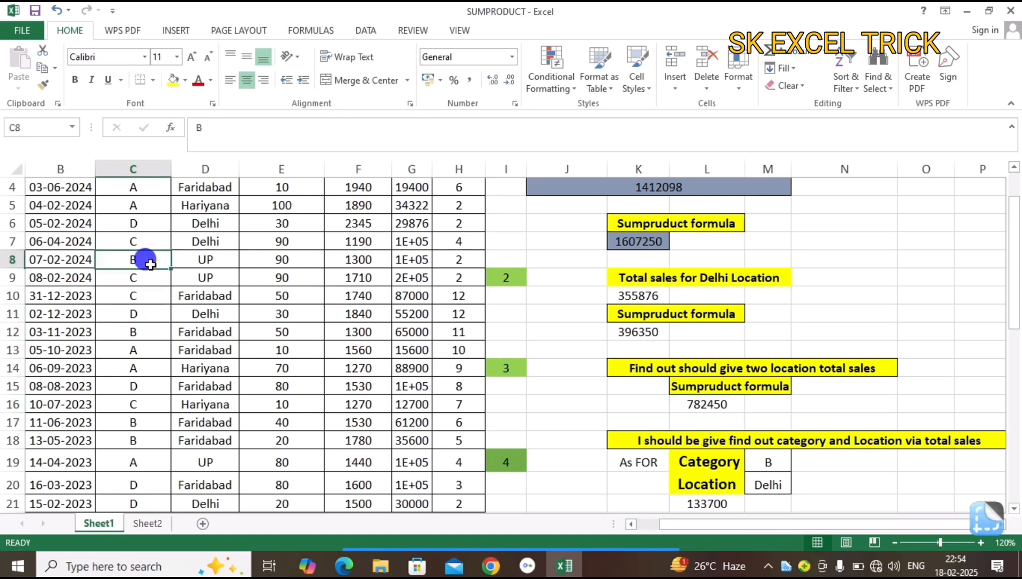
{"action": "left_click", "coordinate": [209, 260]}
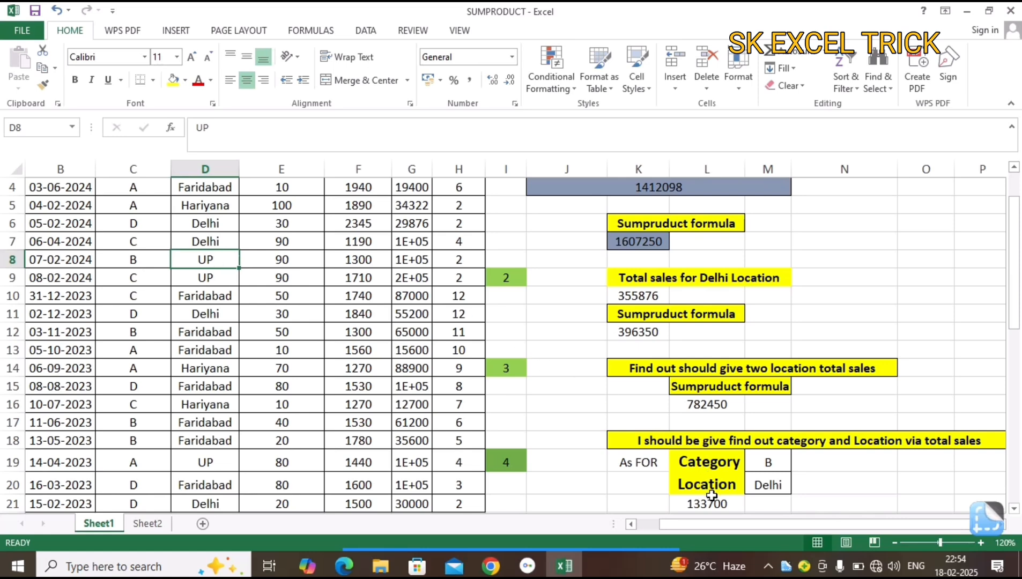
Replace the formula in L21 with a new SUMPRODUCT that takes the Sale Prices range E2:E21 as its first array.
{"action": "left_click", "coordinate": [709, 503]}
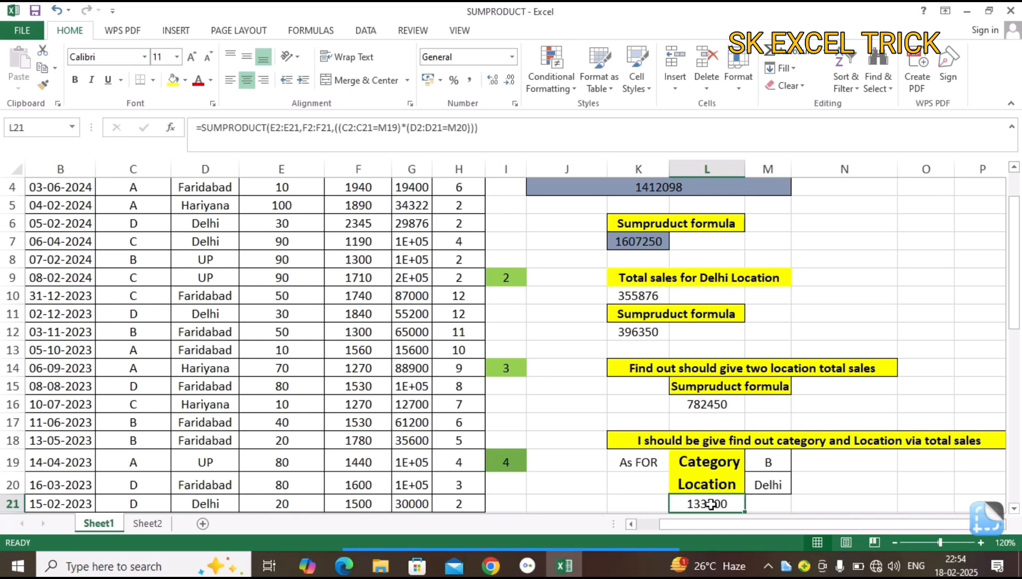
{"action": "double_click", "coordinate": [711, 505]}
{"action": "key", "text": "Escape"}
{"action": "type", "text": "=sum"}
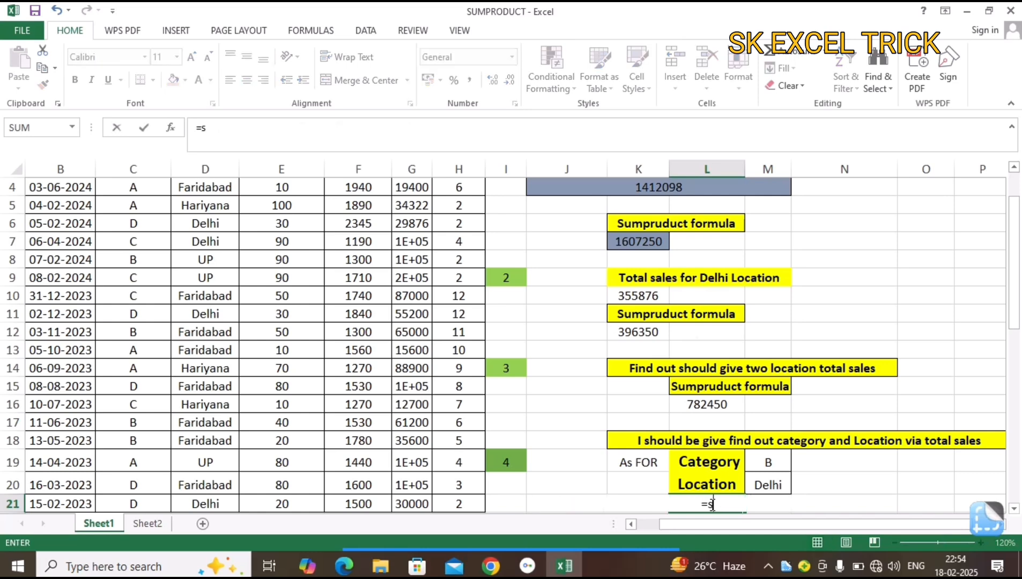
{"action": "key", "text": "Down"}
{"action": "key", "text": "Down"}
{"action": "key", "text": "Down"}
{"action": "key", "text": "Tab"}
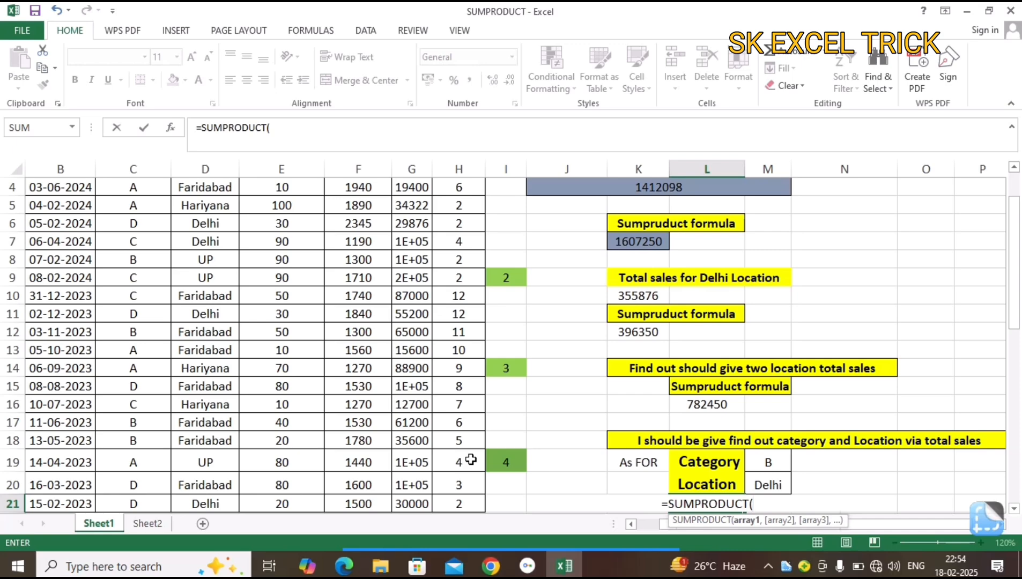
{"action": "left_click", "coordinate": [287, 386]}
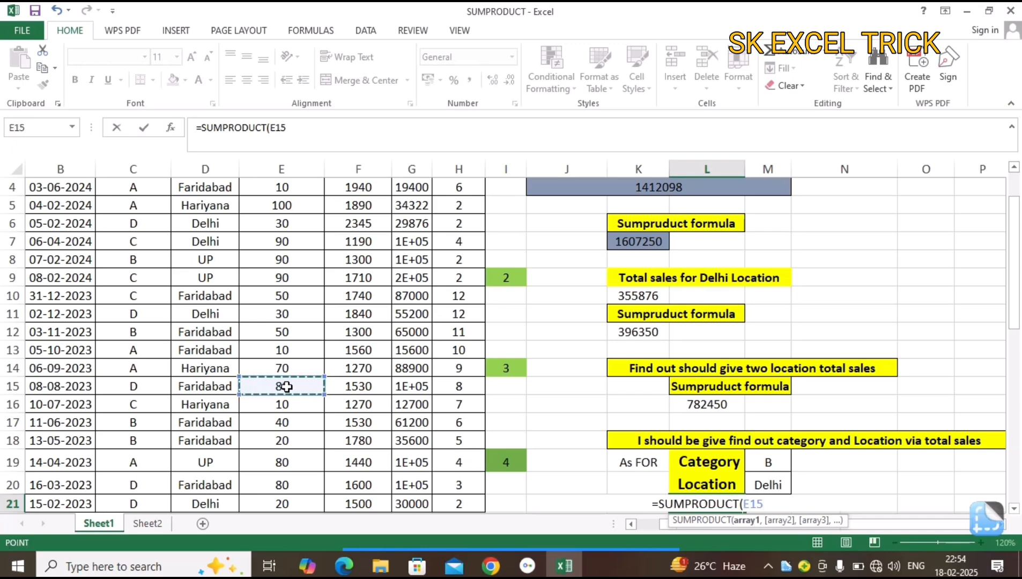
{"action": "key", "text": "ctrl+Up"}
{"action": "key", "text": "Down"}
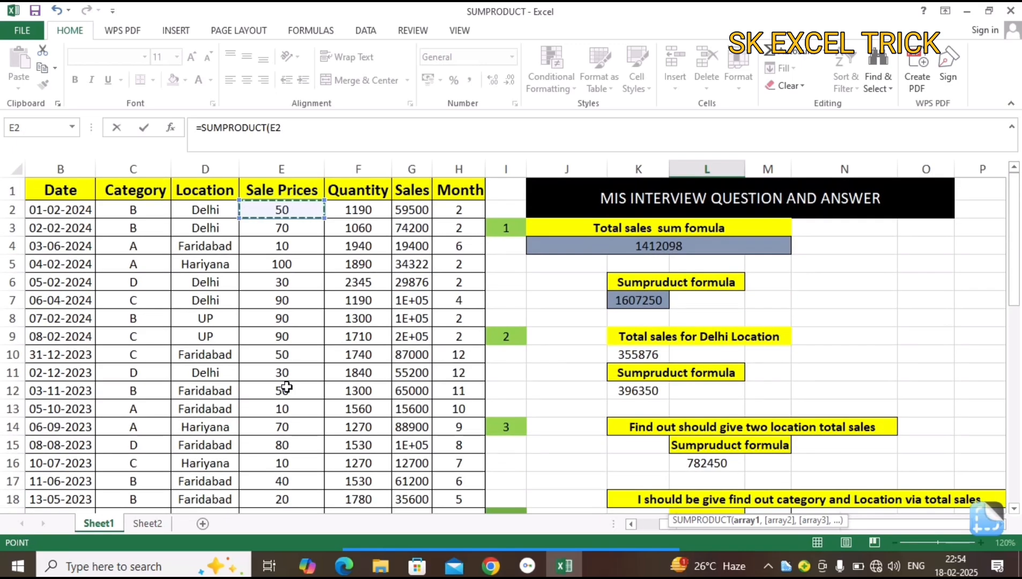
{"action": "key", "text": "ctrl+shift+Down"}
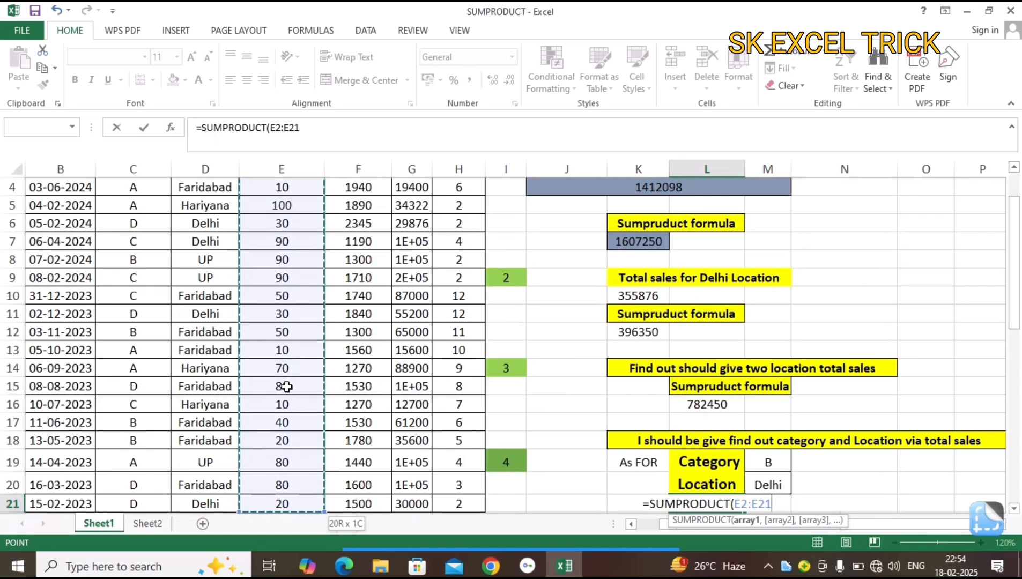
Add the Quantity range F2:F21 as the second SUMPRODUCT array in L21.
{"action": "type", "text": ","}
{"action": "left_click", "coordinate": [371, 367]}
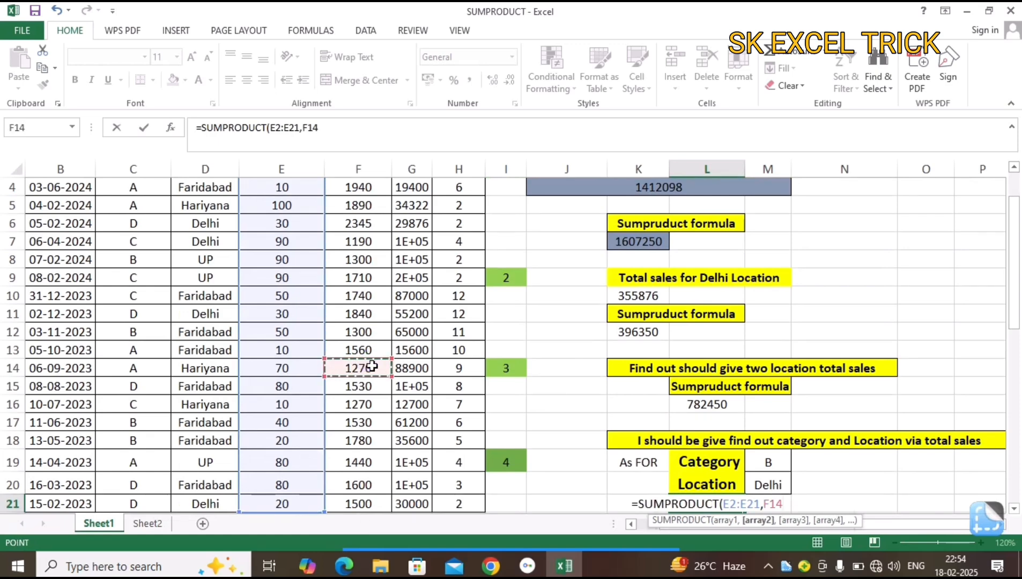
{"action": "key", "text": "ctrl+Up"}
{"action": "key", "text": "Down"}
{"action": "key", "text": "ctrl+shift+Down"}
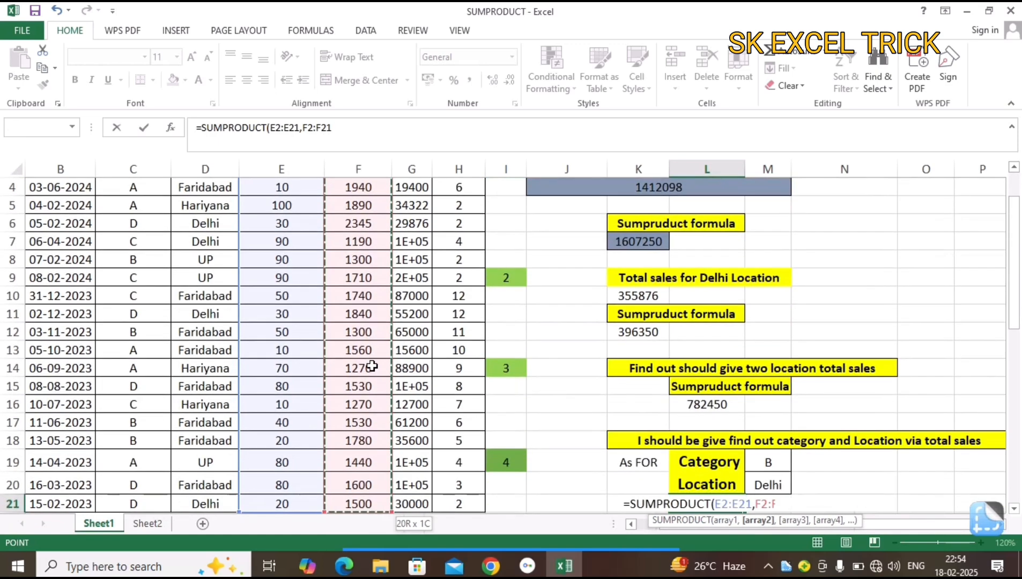
Begin the third array in L21 with two opening parentheses and the condition that Category range C2:C21 equals M19.
{"action": "type", "text": ","}
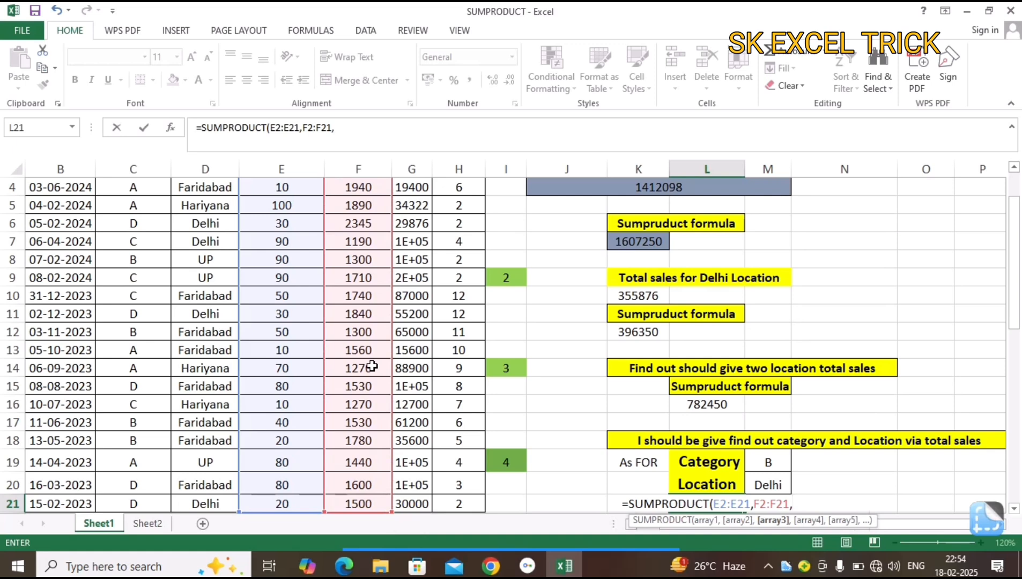
{"action": "type", "text": "(("}
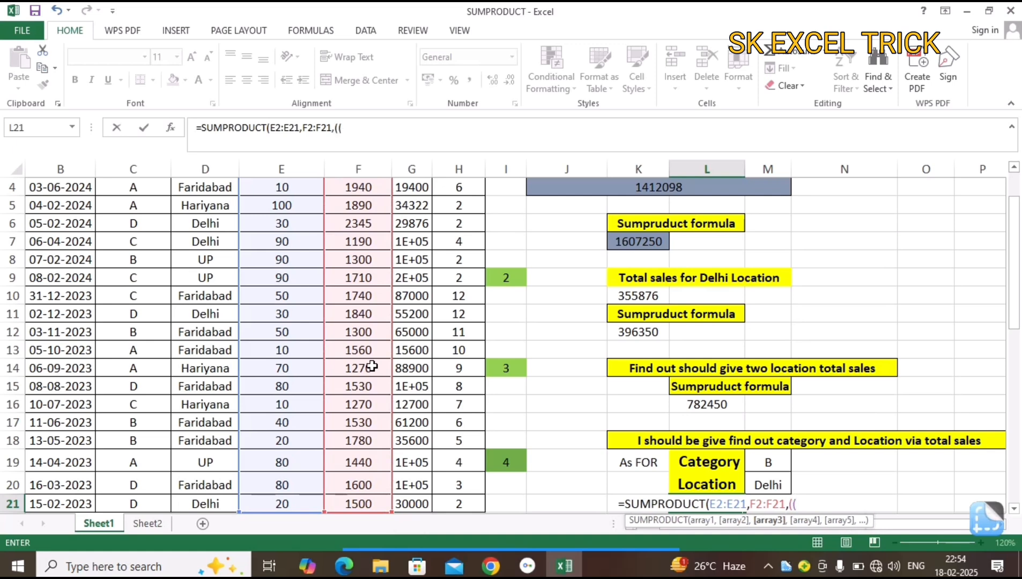
{"action": "left_click", "coordinate": [116, 407]}
{"action": "key", "text": "ctrl+Up"}
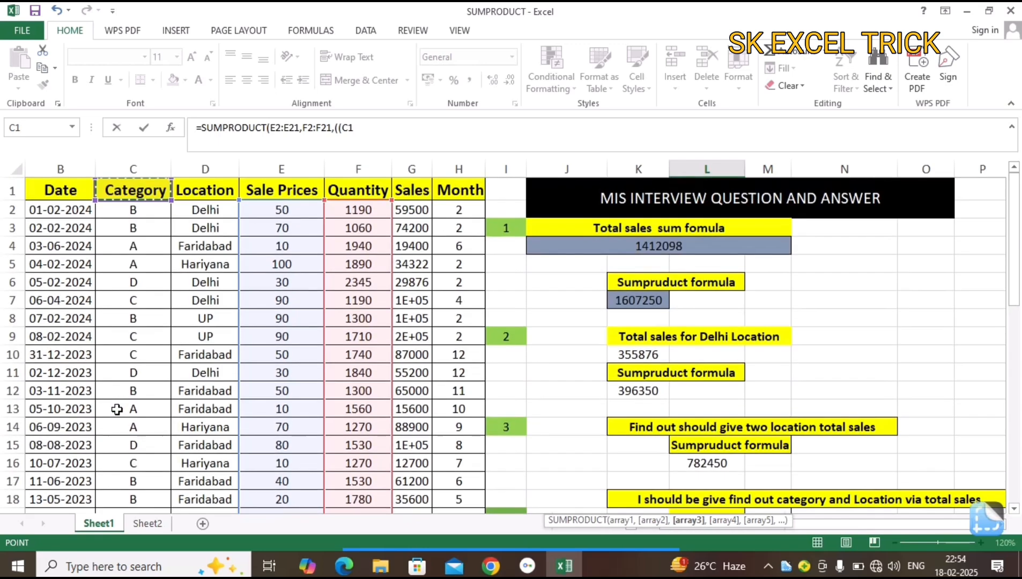
{"action": "key", "text": "Down"}
{"action": "key", "text": "ctrl+shift+Down"}
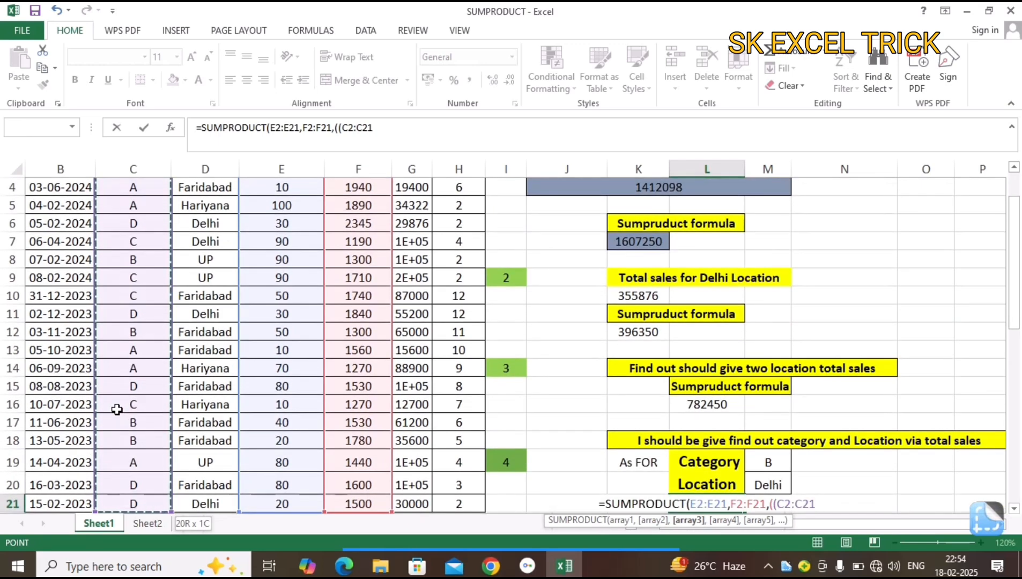
{"action": "type", "text": "="}
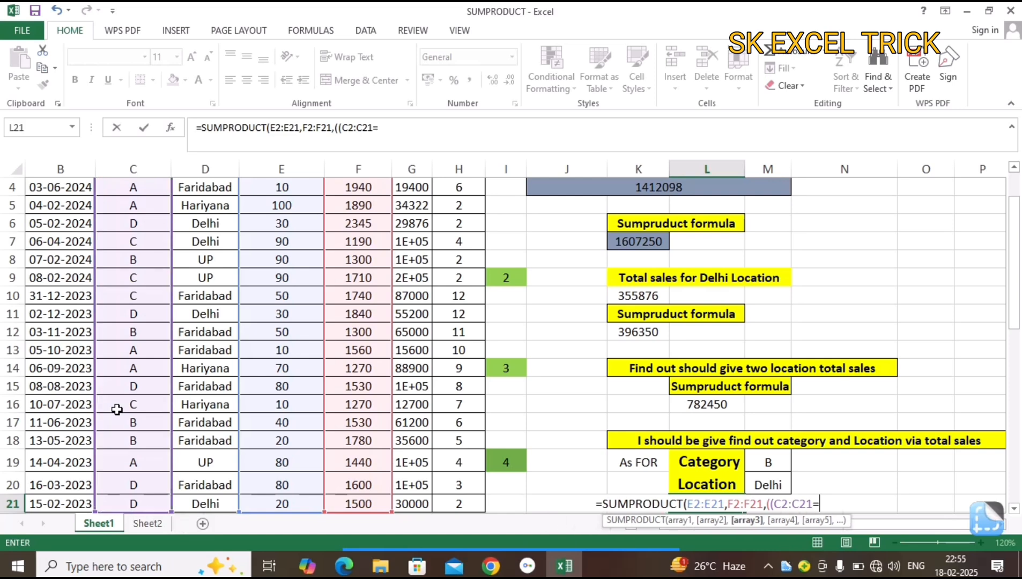
{"action": "left_click", "coordinate": [773, 461]}
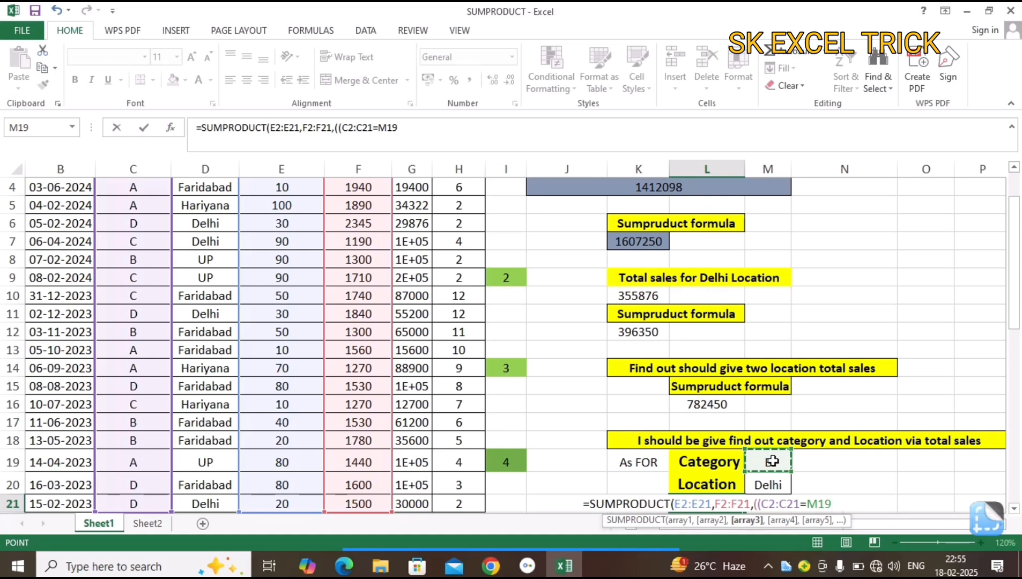
{"action": "key", "text": "Return"}
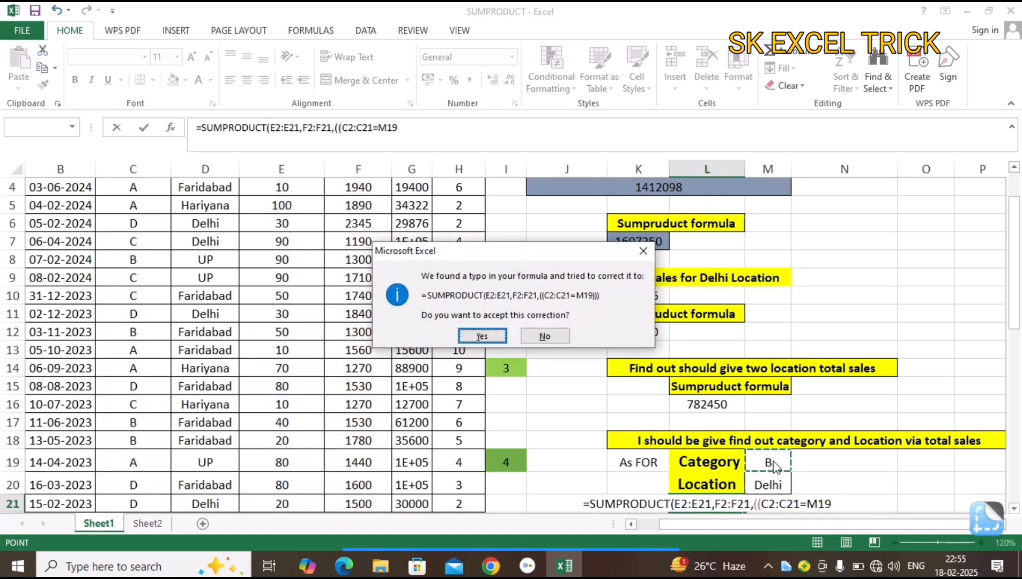
{"action": "key", "text": "n"}
{"action": "key", "text": "Return"}
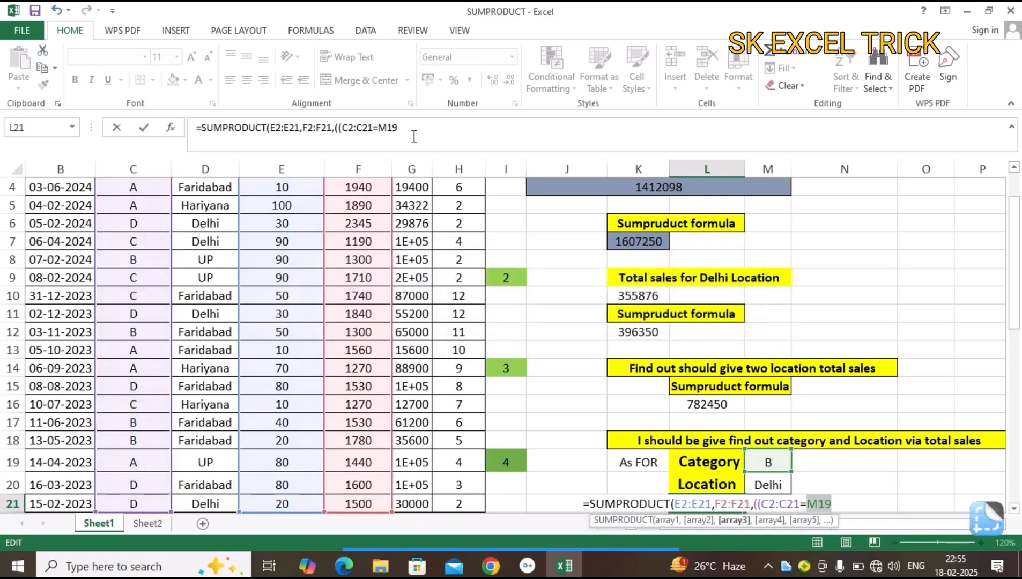
Close the Category condition in L21 and multiply it by a new parenthesised condition beginning with the Location range D2:D21.
{"action": "left_click", "coordinate": [413, 134]}
{"action": "type", "text": ")"}
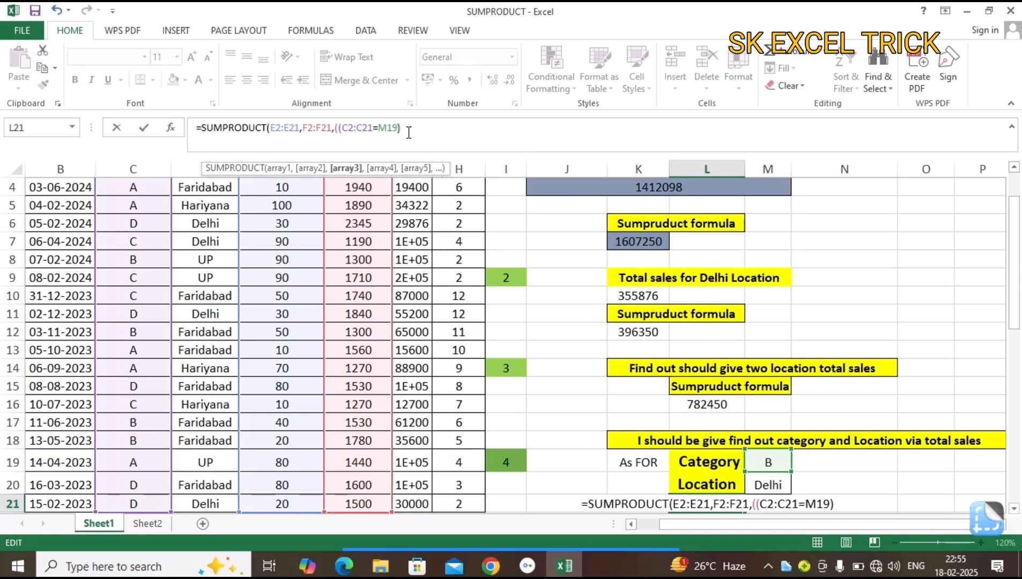
{"action": "type", "text": "*"}
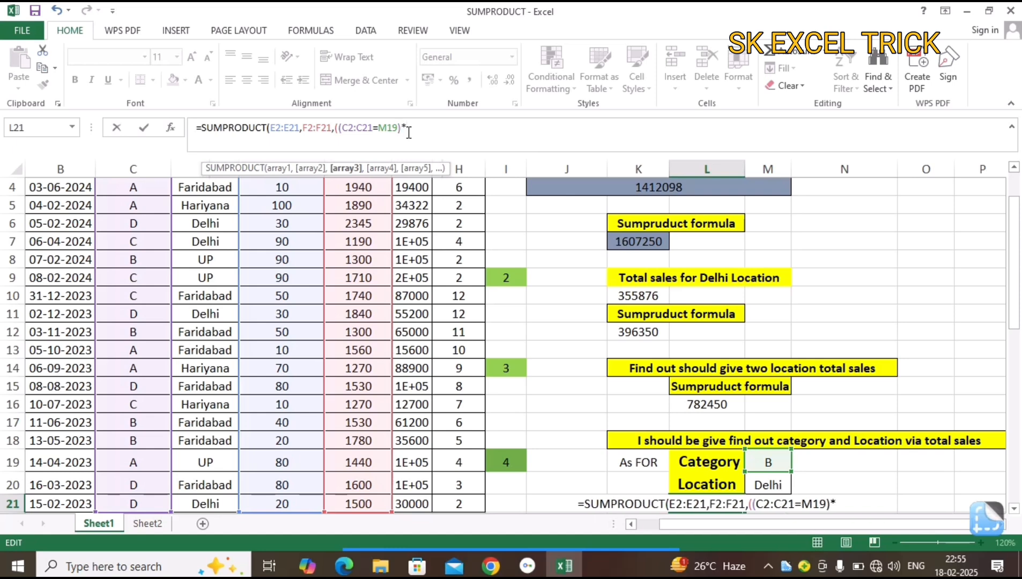
{"action": "type", "text": "("}
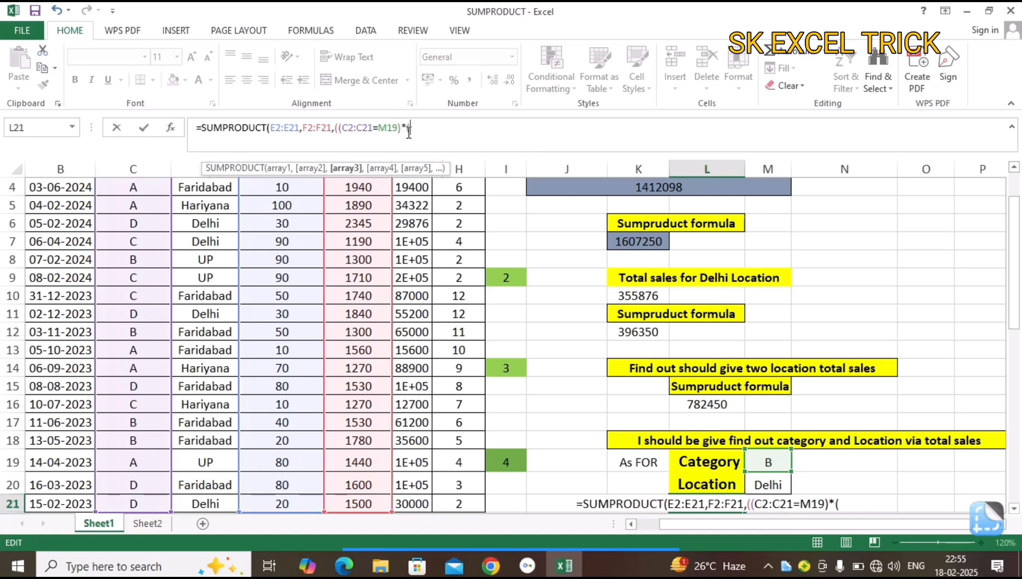
{"action": "left_click", "coordinate": [215, 332]}
{"action": "key", "text": "Up"}
{"action": "key", "text": "Up"}
{"action": "key", "text": "Up"}
{"action": "key", "text": "Up"}
{"action": "key", "text": "Up"}
{"action": "key", "text": "Up"}
{"action": "key", "text": "Up"}
{"action": "key", "text": "Up"}
{"action": "key", "text": "Up"}
{"action": "key", "text": "Up"}
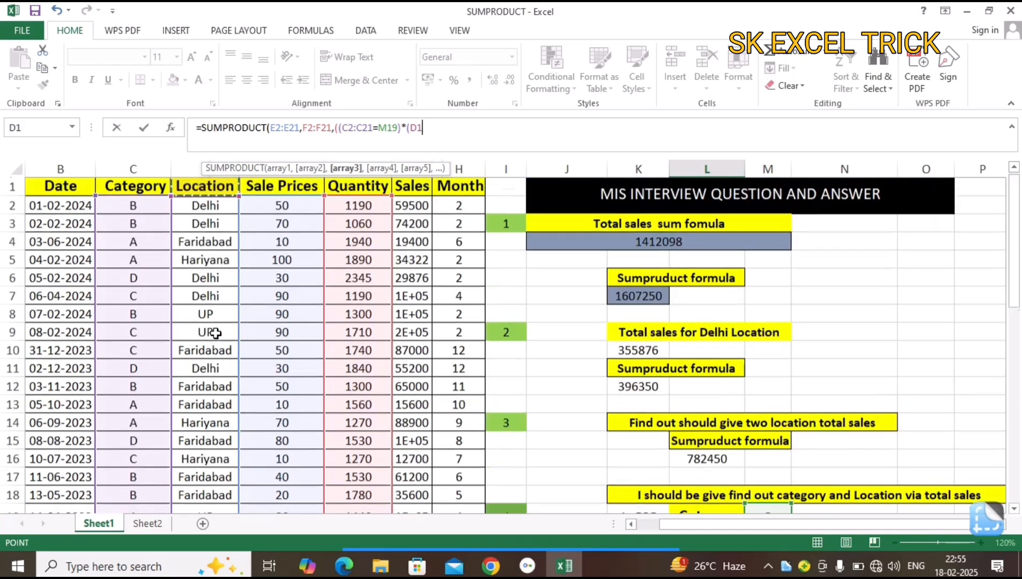
{"action": "key", "text": "ctrl+shift+Down"}
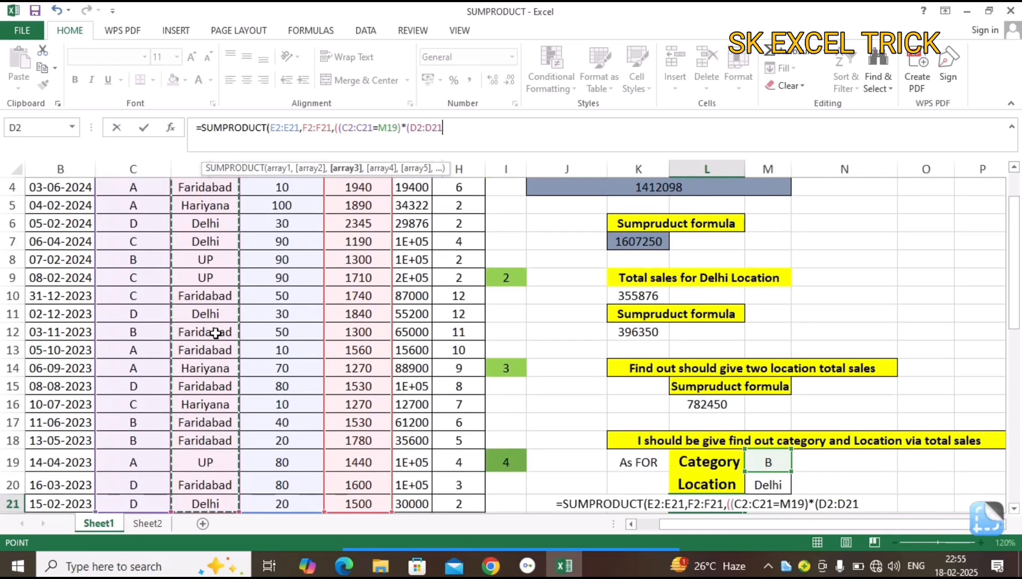
Complete the Location condition in L21 as equal to M20, close the parentheses and enter the formula.
{"action": "type", "text": "="}
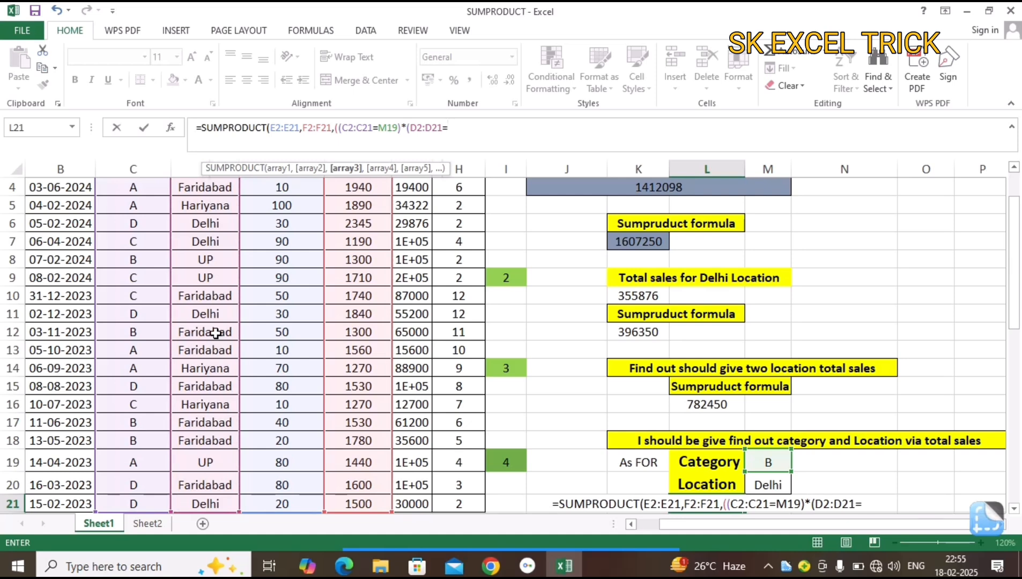
{"action": "left_click", "coordinate": [775, 485]}
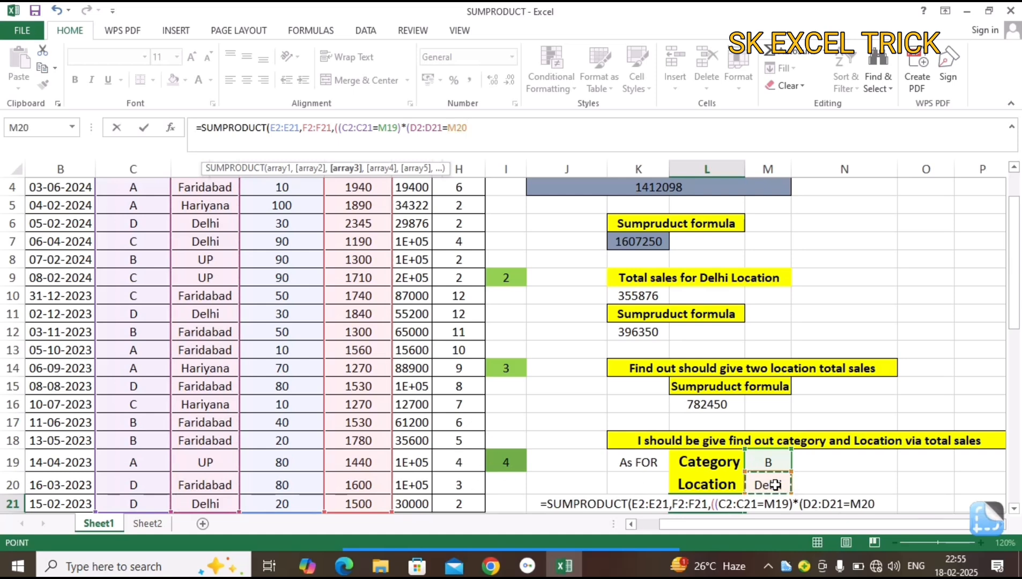
{"action": "type", "text": ")"}
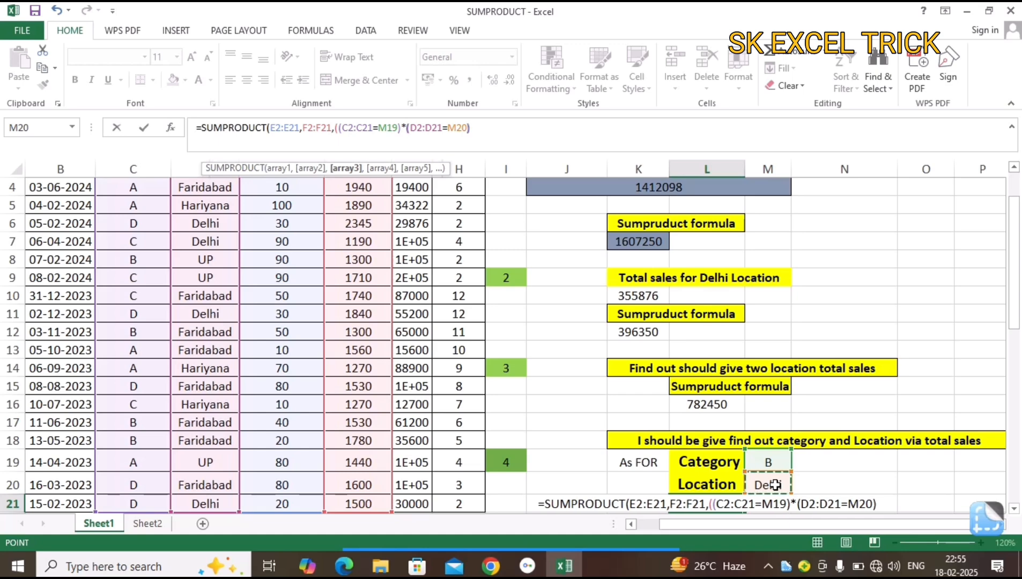
{"action": "type", "text": ")"}
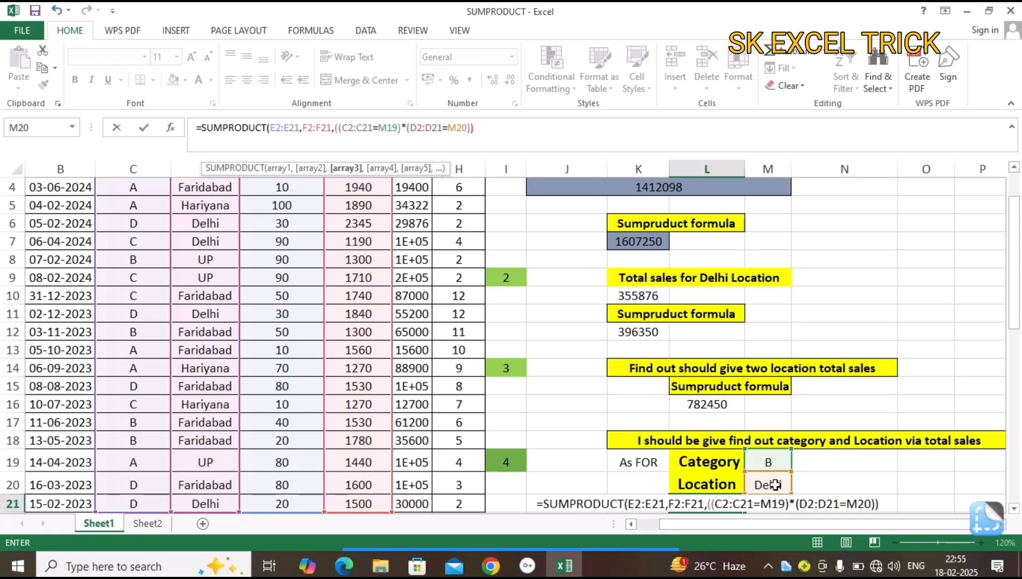
{"action": "key", "text": "Return"}
{"action": "key", "text": "Return"}
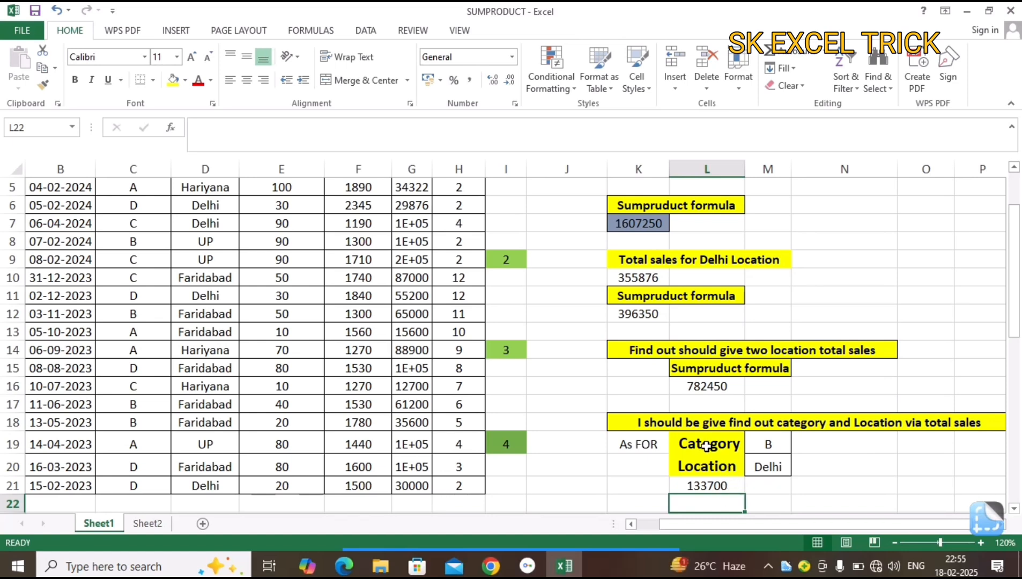
{"action": "left_click", "coordinate": [707, 485]}
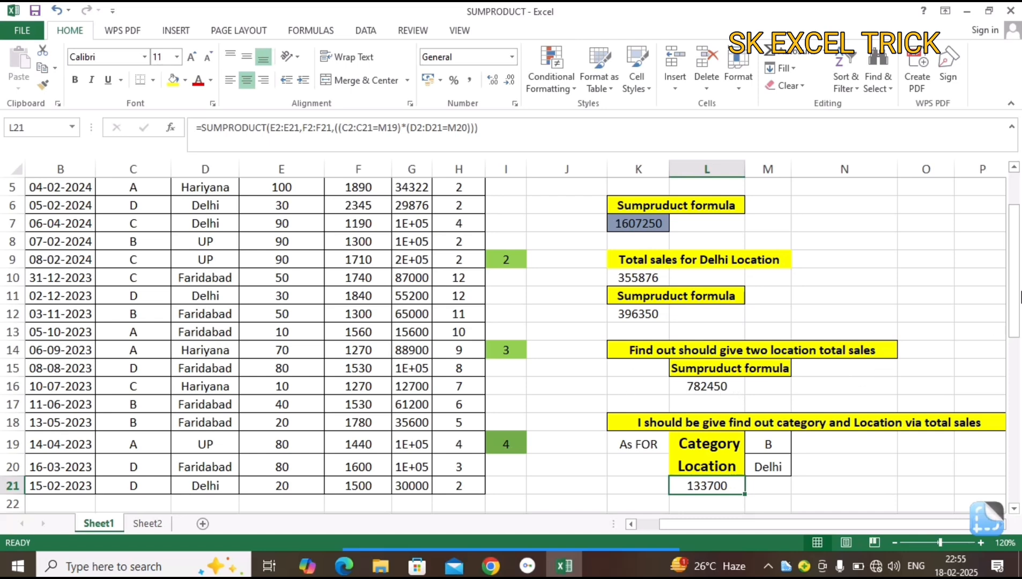
{"action": "left_click_drag", "start_coordinate": [1016, 290], "coordinate": [1013, 262]}
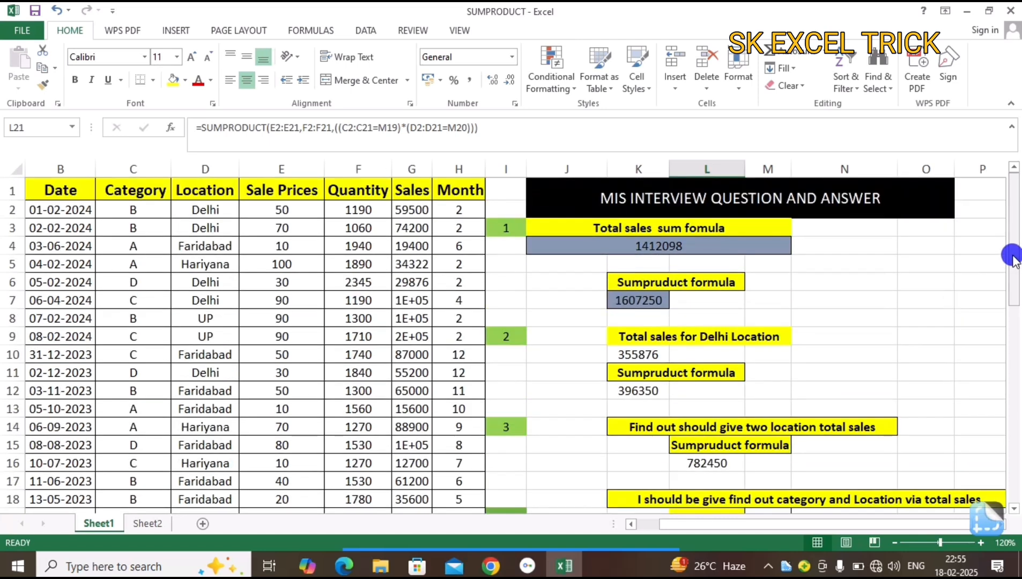